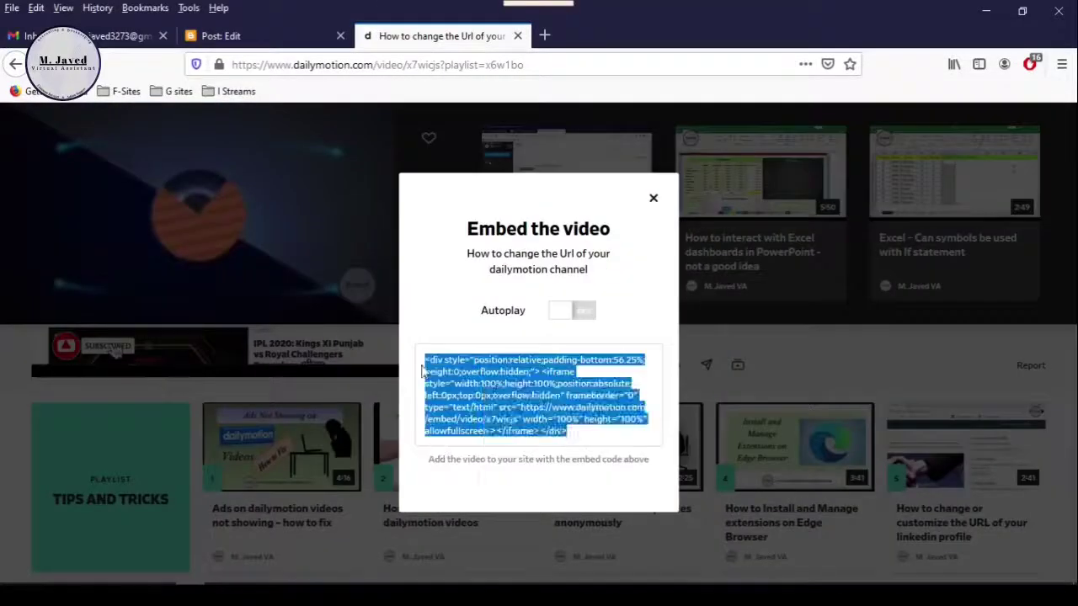
Copy the Dailymotion embed code and position it in the post's HTML view
right_click(525, 404)
click(566, 414)
click(220, 35)
click(24, 233)
click(76, 291)
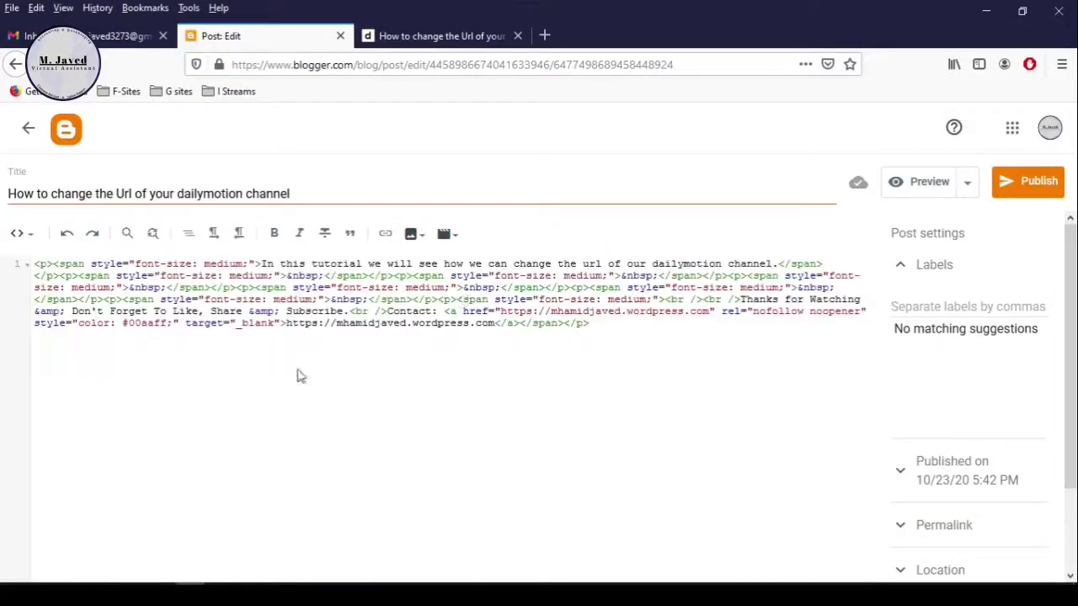
Publish the post, confirm, and scroll through the live post on the blog
click(513, 306)
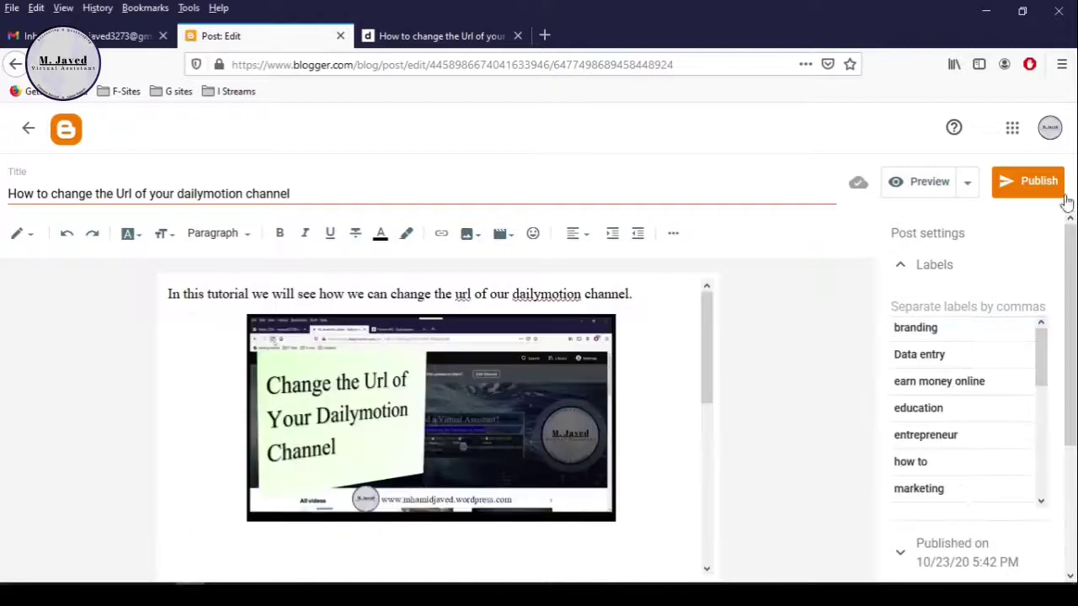
click(1029, 181)
click(977, 279)
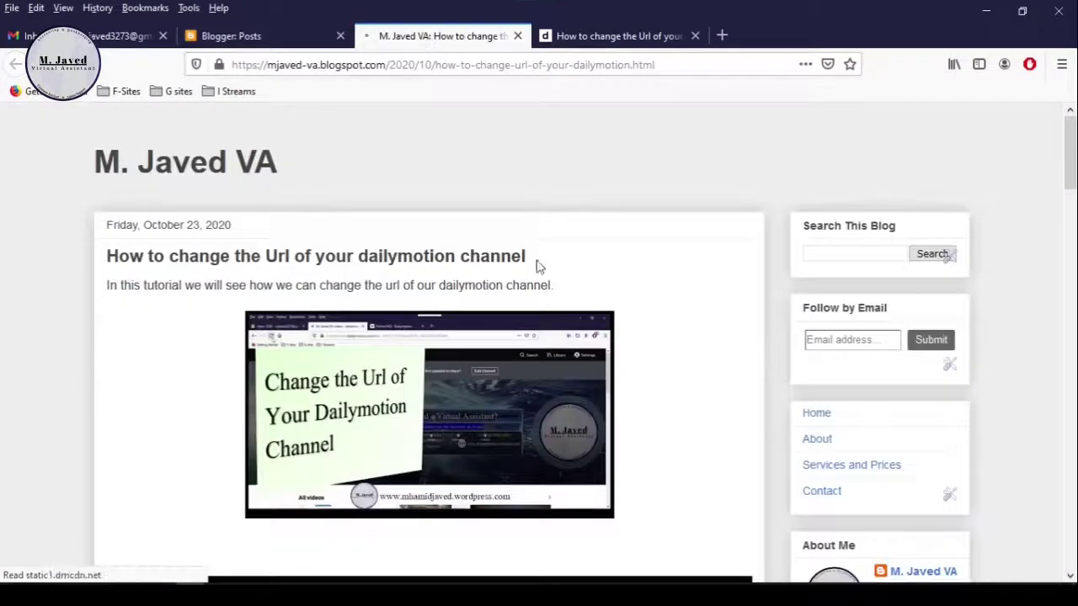
scroll(481, 403, down, 5)
scroll(481, 404, down, 3)
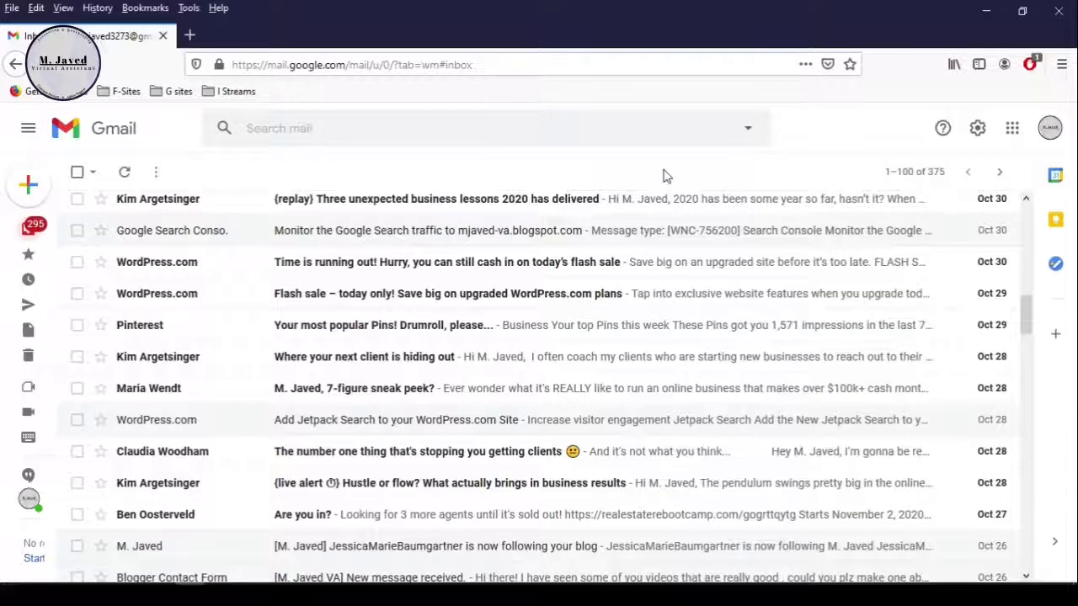
Open Blogger from the Google apps grid and create a new post
click(1016, 135)
click(945, 344)
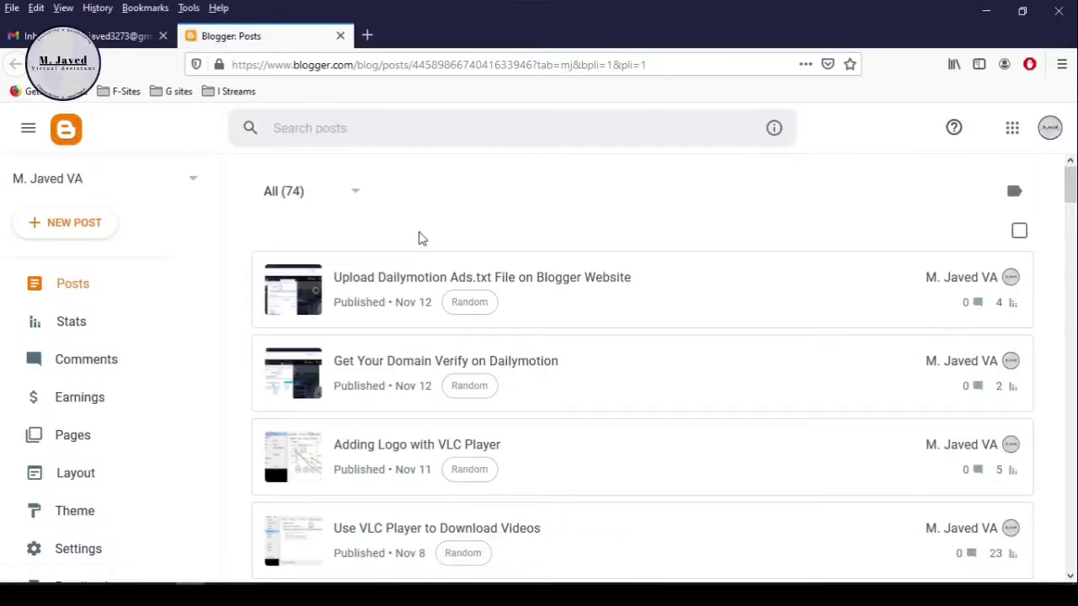
click(78, 226)
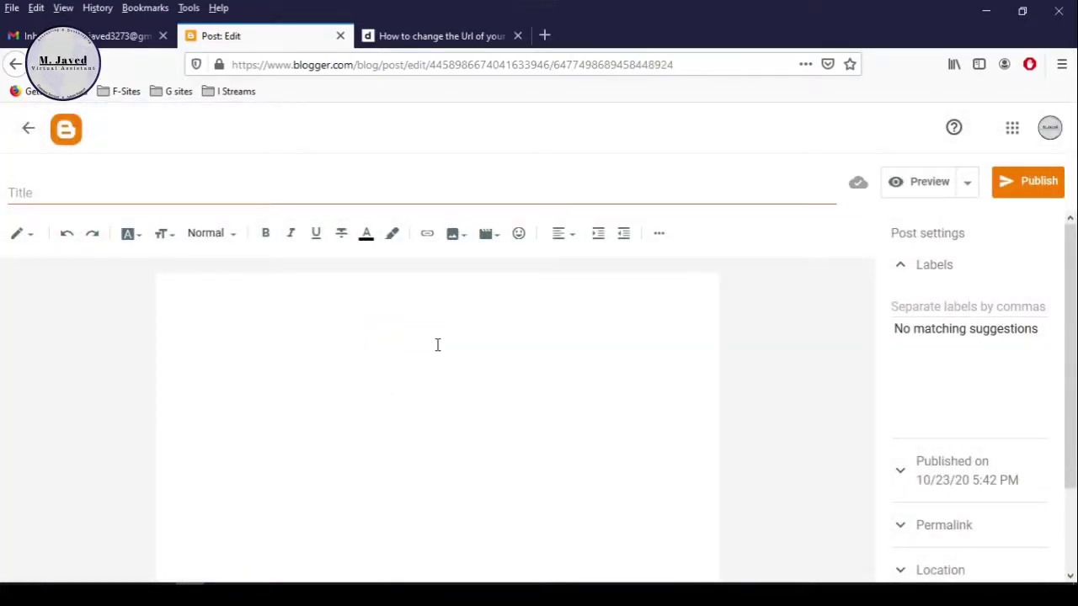
Copy the Dailymotion video's title into the post's Title field
click(443, 38)
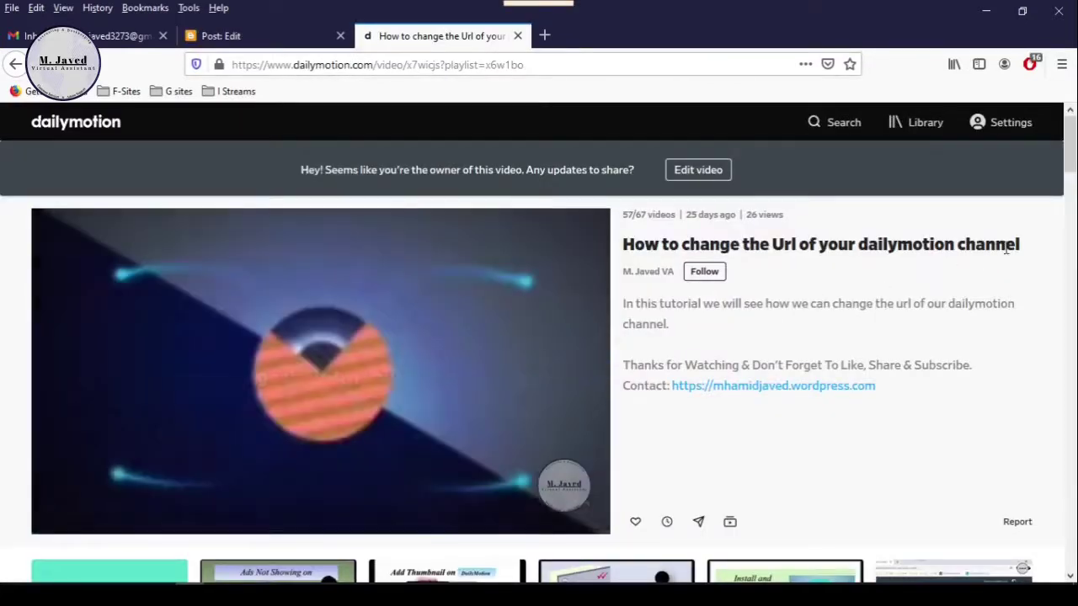
drag(1026, 246, 625, 244)
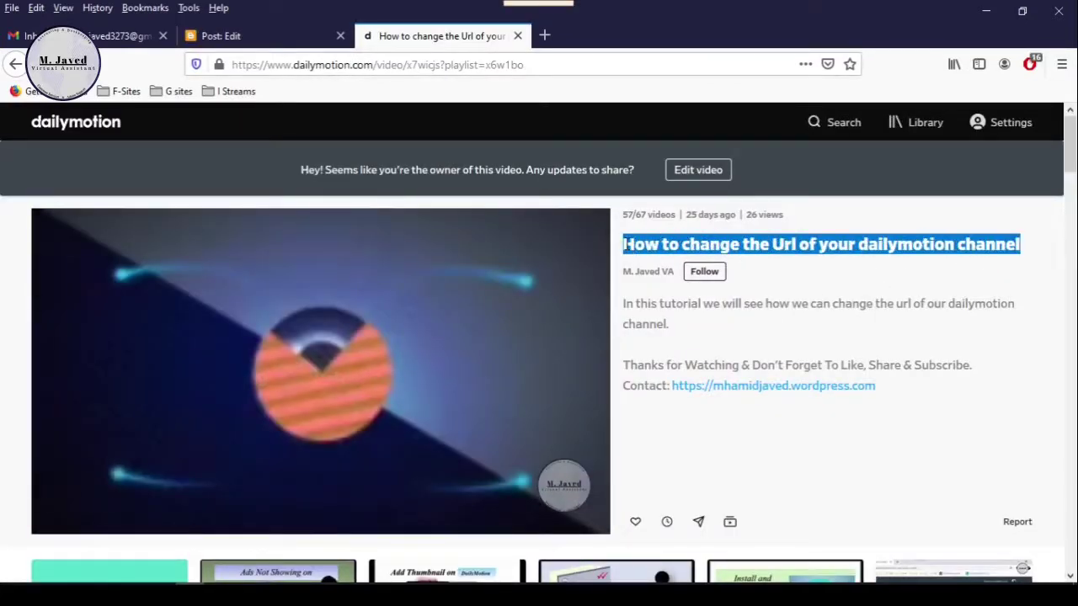
right_click(638, 246)
click(677, 258)
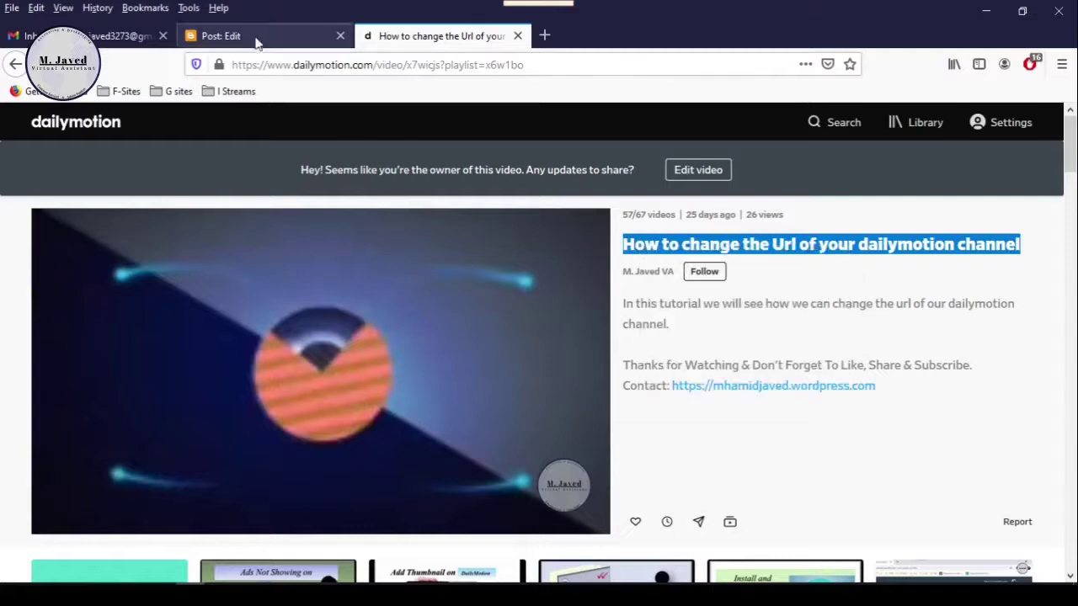
click(253, 36)
click(168, 196)
right_click(167, 194)
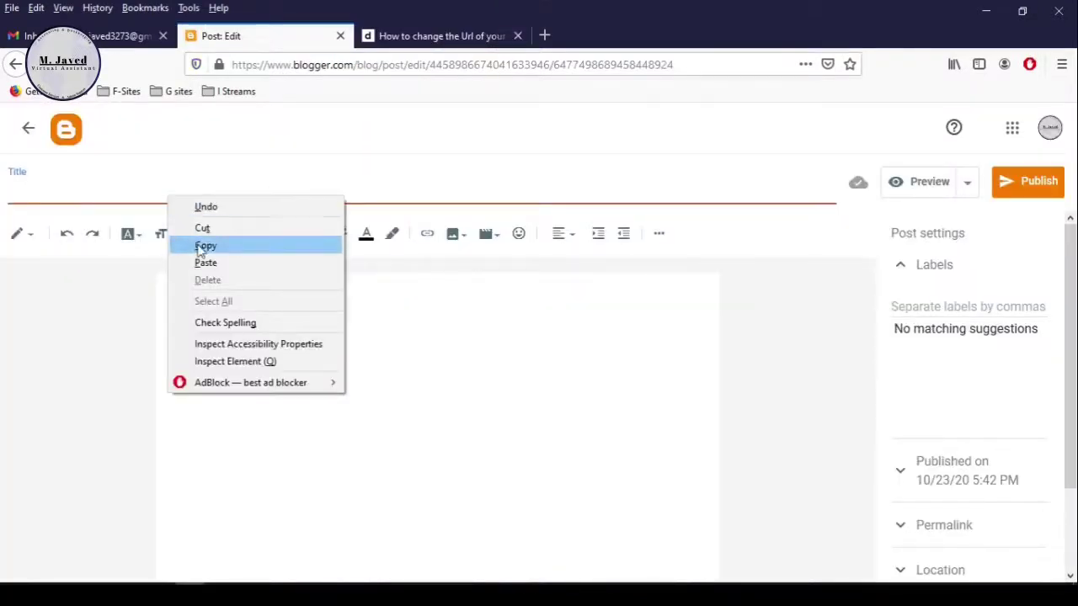
click(211, 262)
Copy the video's description from Dailymotion into the post body
click(442, 36)
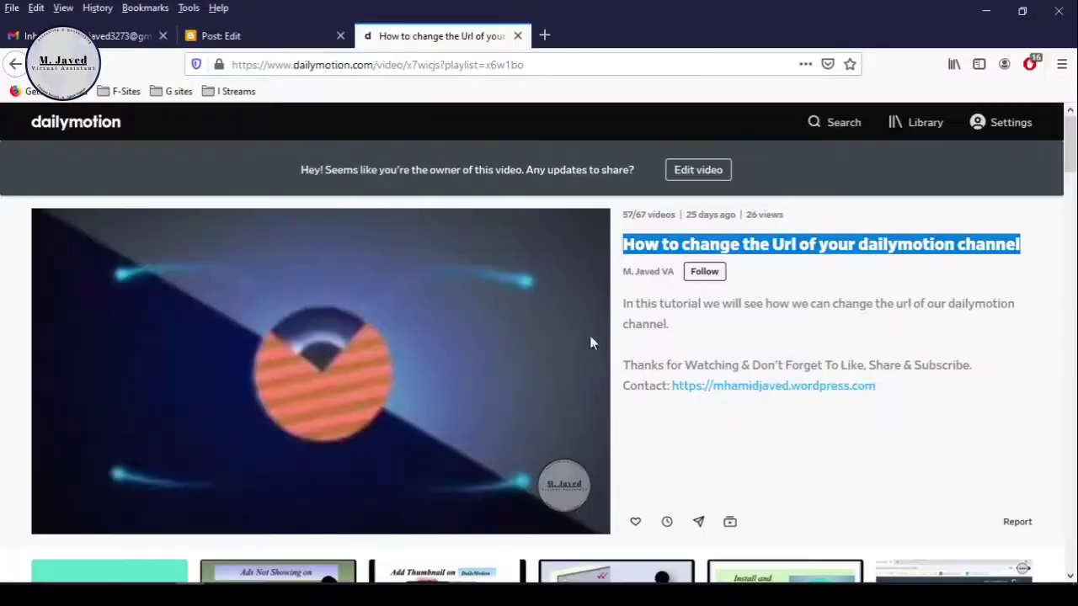
drag(878, 387, 624, 314)
drag(881, 391, 626, 305)
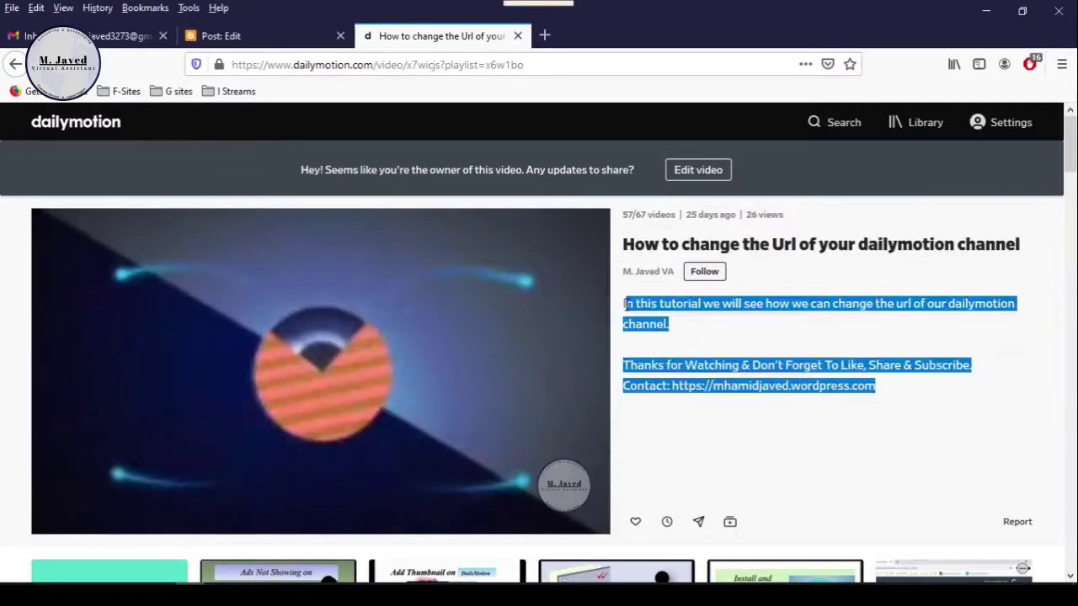
key(ctrl+c)
click(220, 35)
right_click(287, 303)
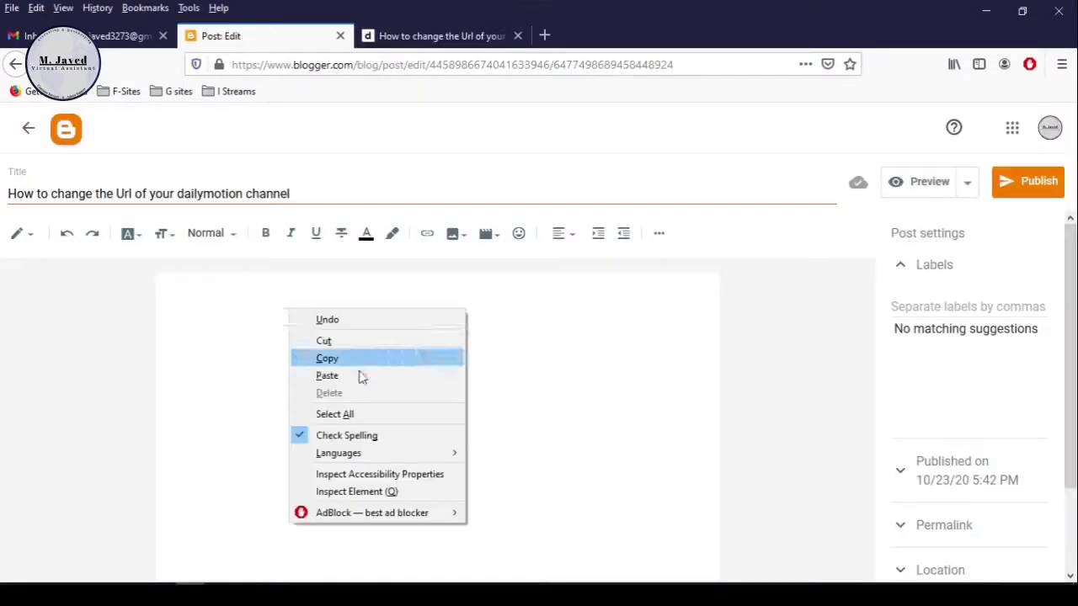
click(361, 374)
Make all body text Medium size and add blank lines below the first paragraph
key(ctrl+a)
click(163, 233)
key(Down)
key(Down)
key(Down)
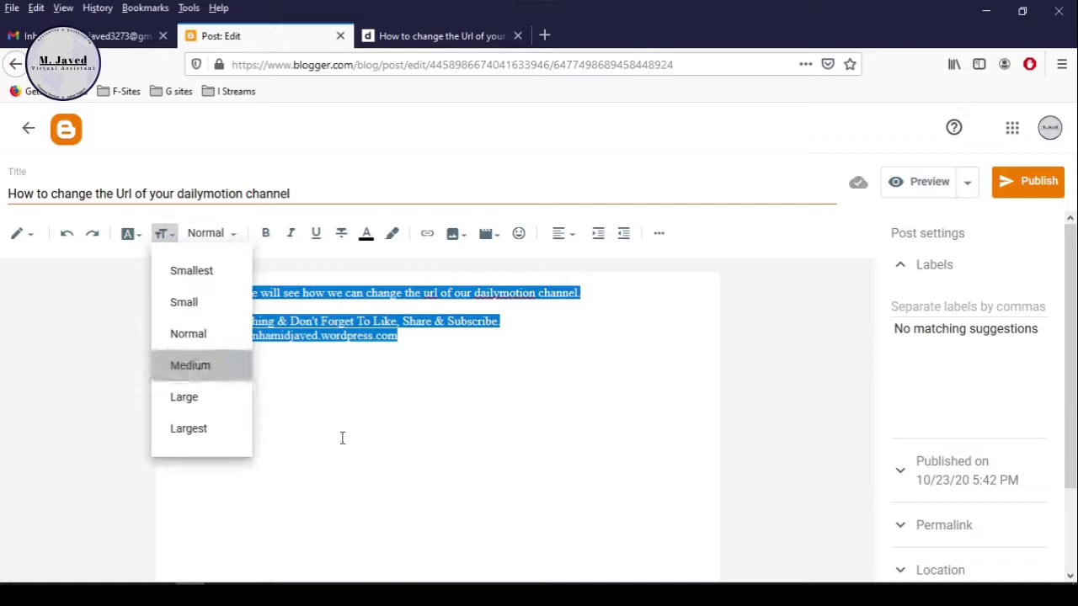
key(Return)
click(657, 298)
key(Return)
click(525, 374)
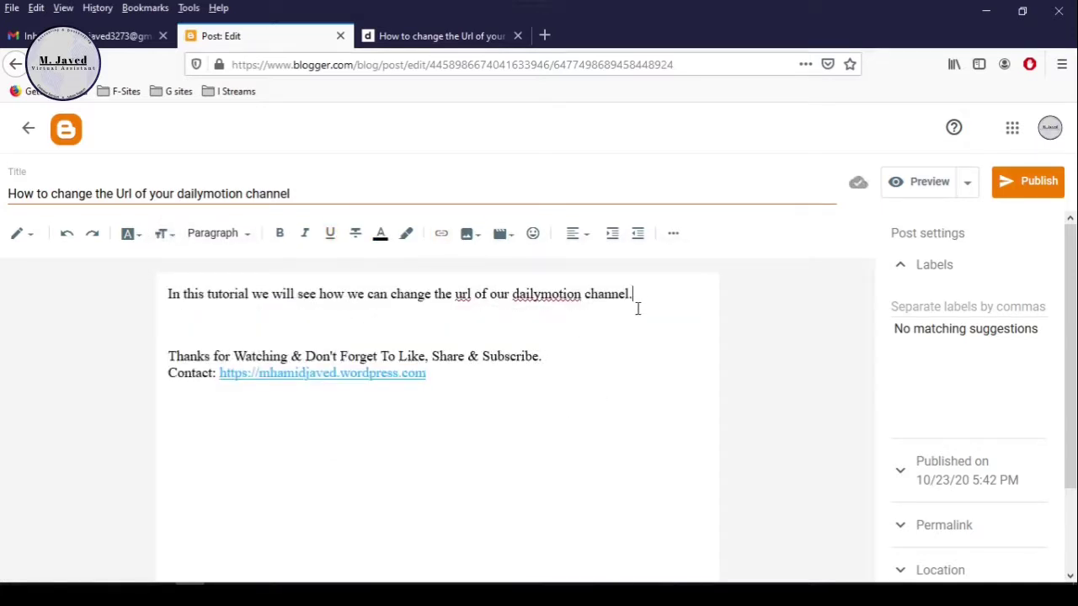
key(Return)
key(Return)
key(Return)
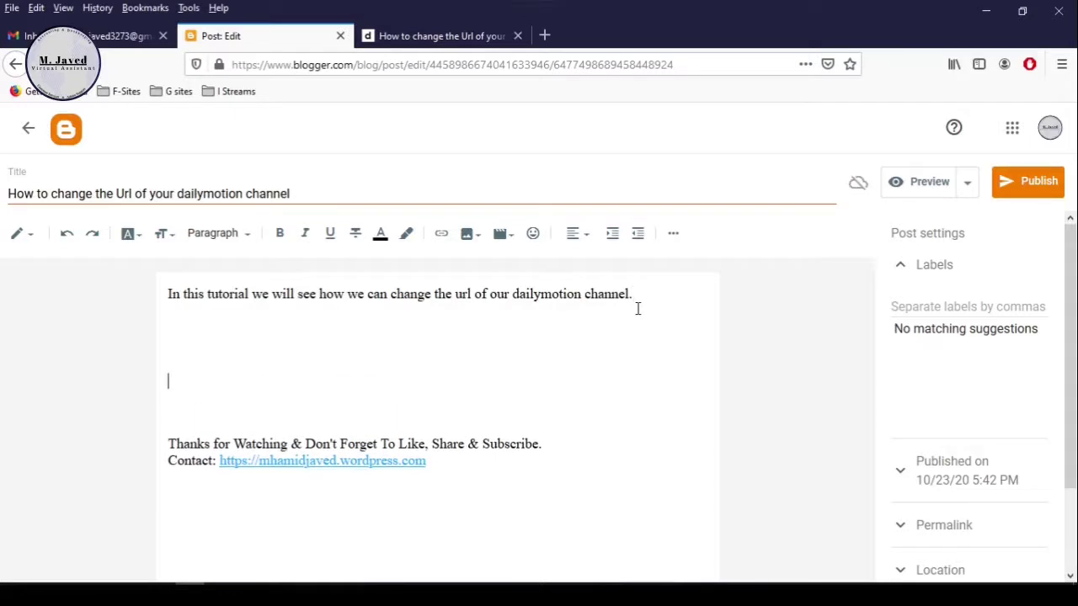
key(Return)
key(Return)
key(Return)
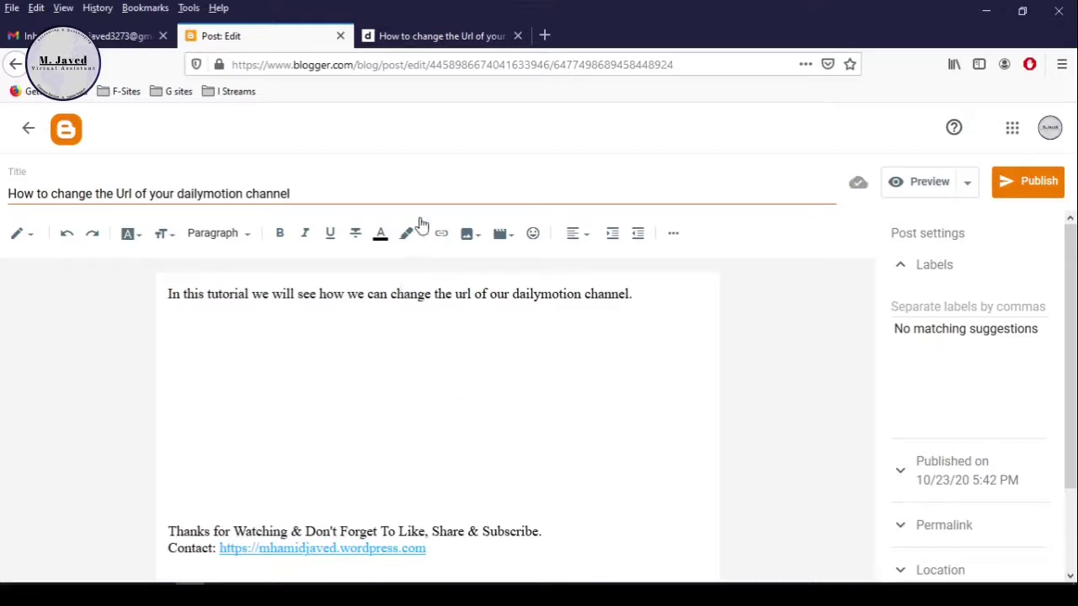
Open the Dailymotion video's share embed options and copy the full embed code
click(433, 35)
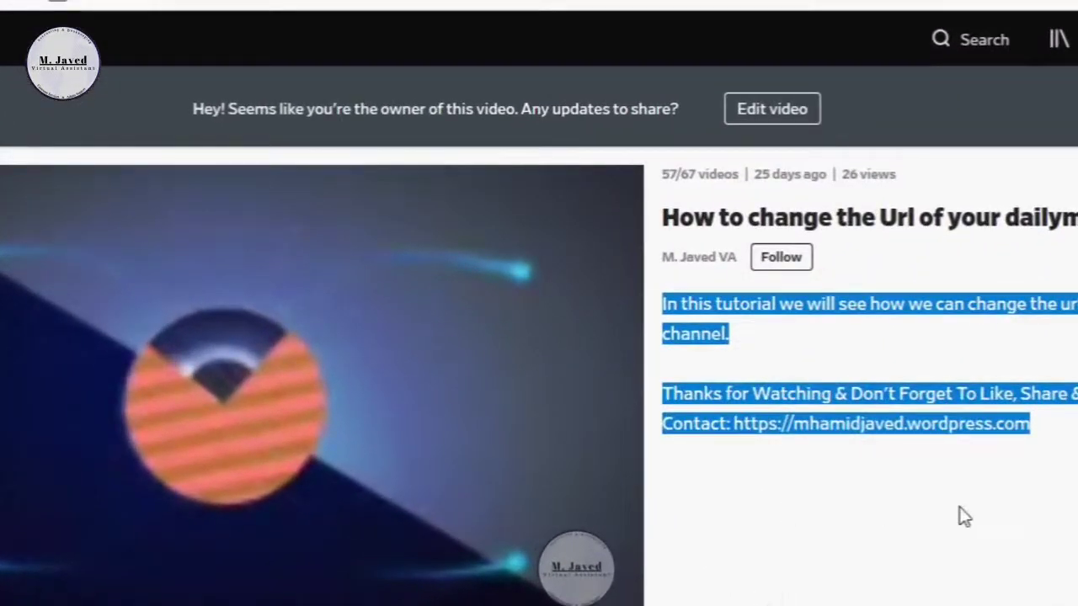
scroll(960, 514, down, 3)
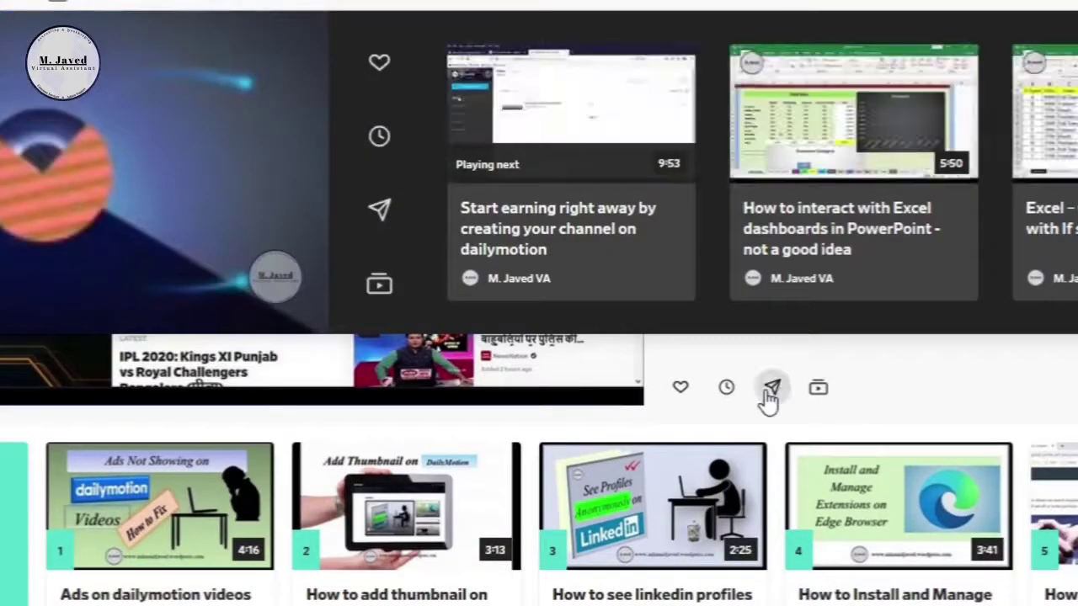
click(769, 400)
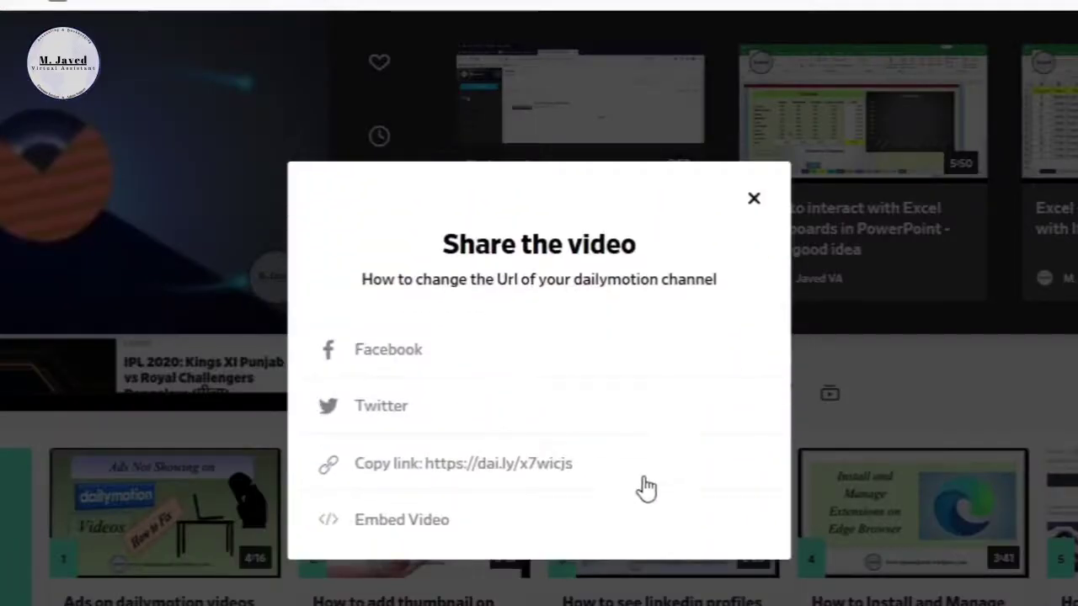
click(390, 531)
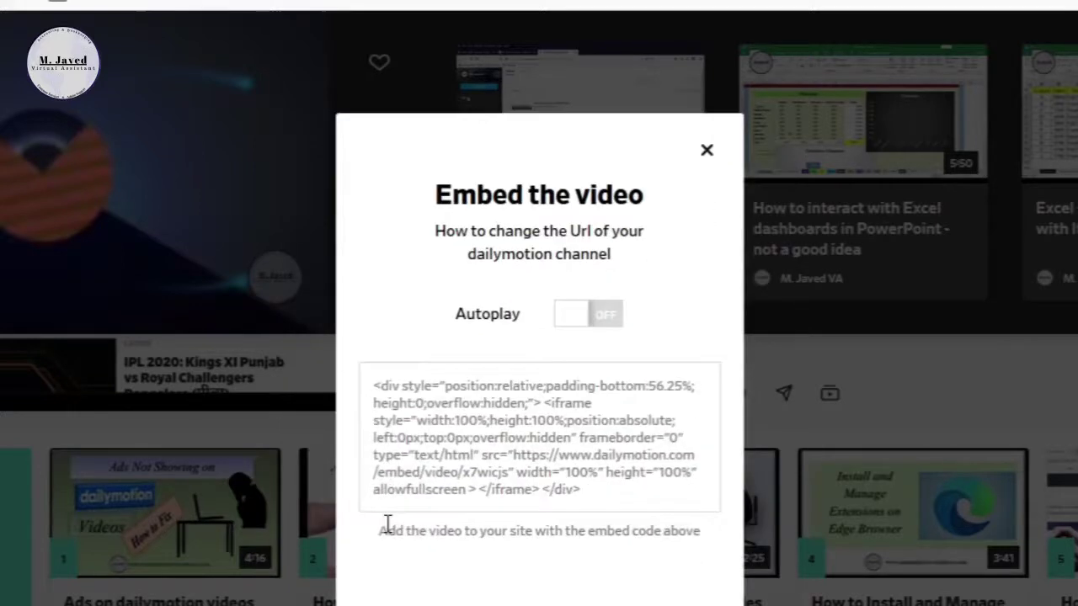
drag(593, 493, 371, 394)
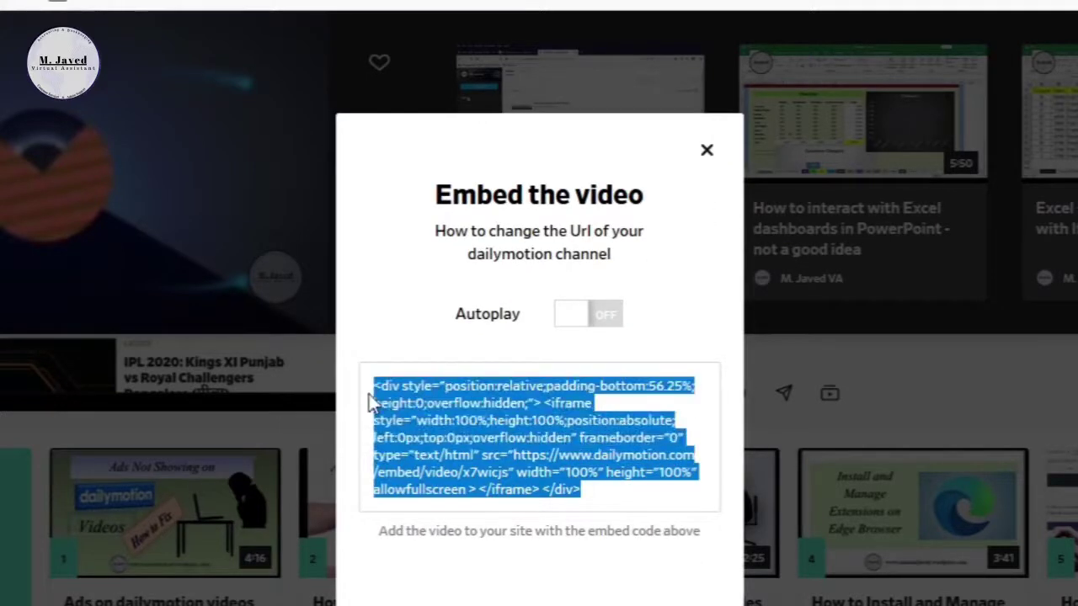
right_click(459, 421)
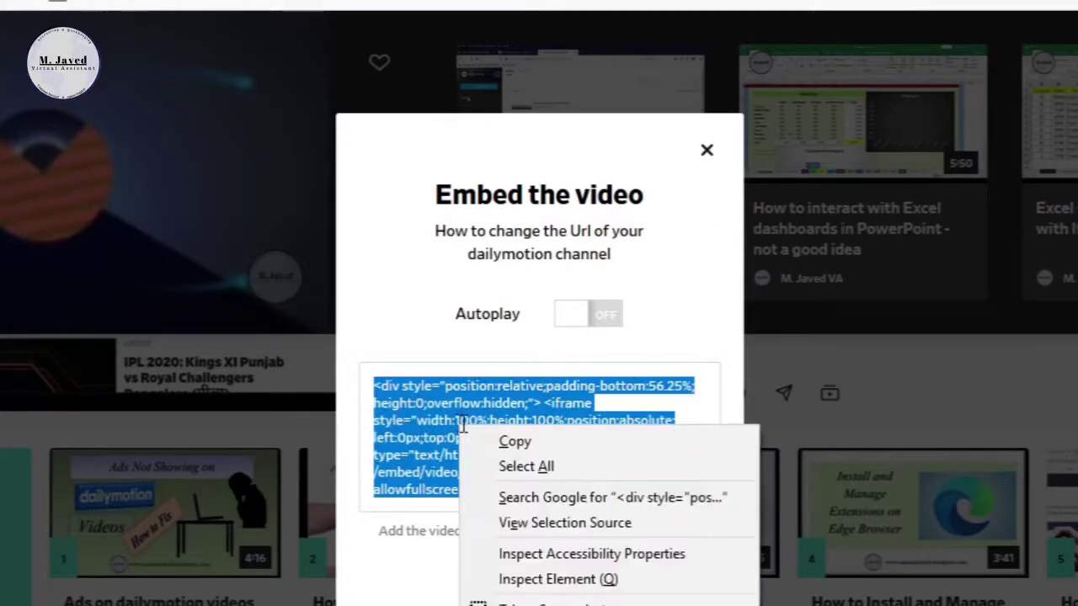
click(524, 446)
right_click(525, 453)
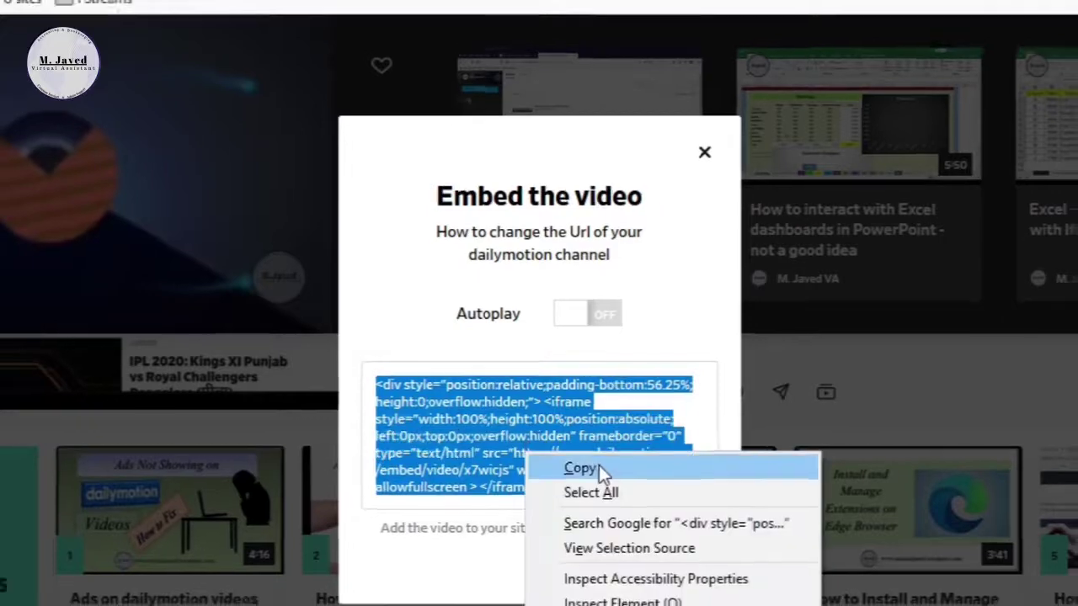
click(599, 464)
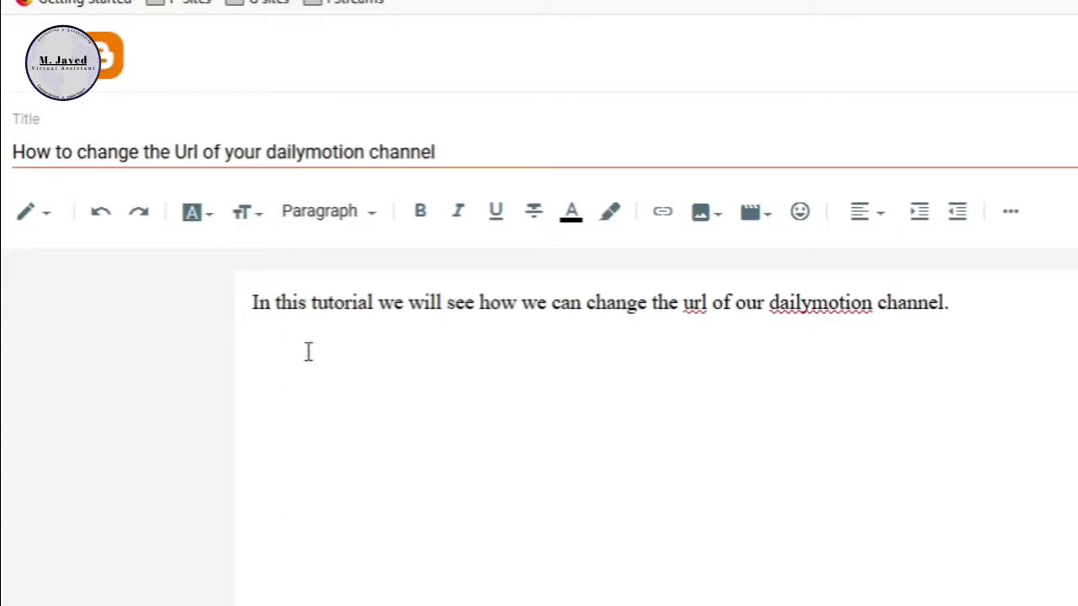
Check the HTML view, then place the caret after the opening sentence in Compose view
click(46, 221)
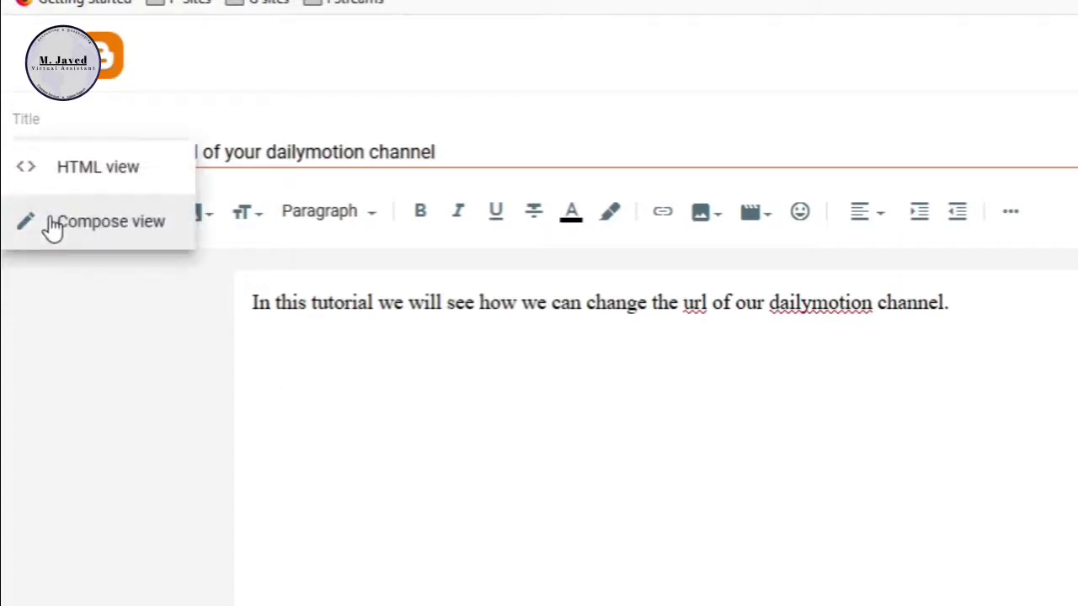
click(114, 173)
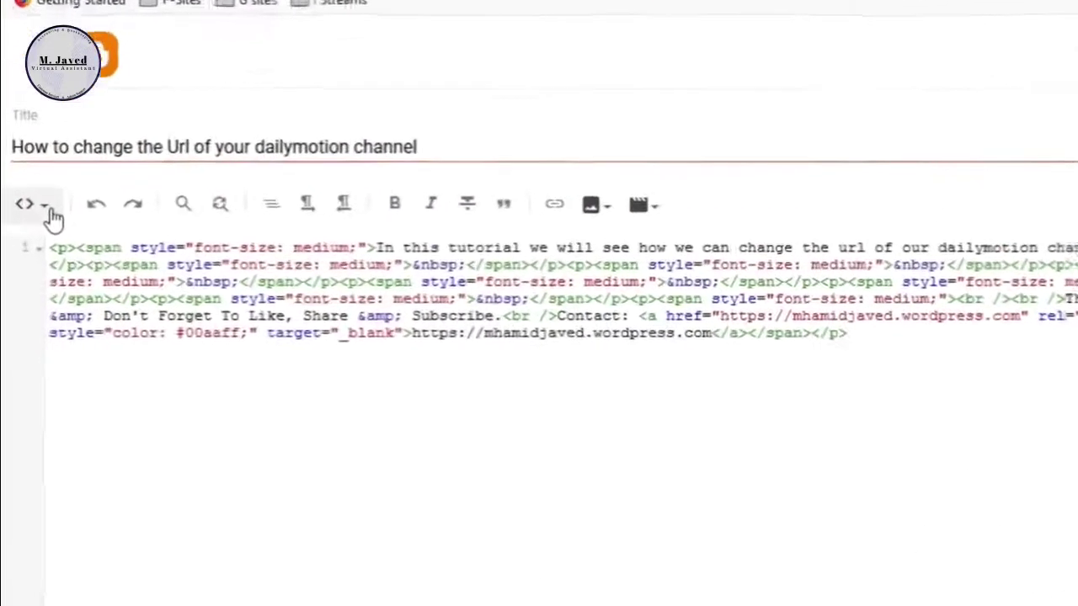
click(49, 210)
click(79, 266)
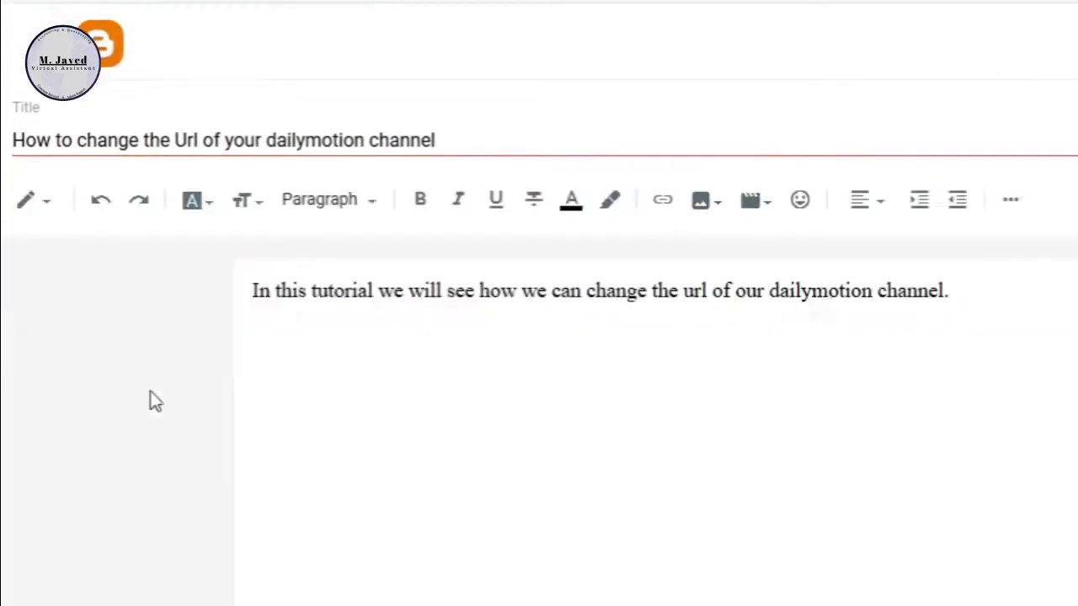
click(968, 292)
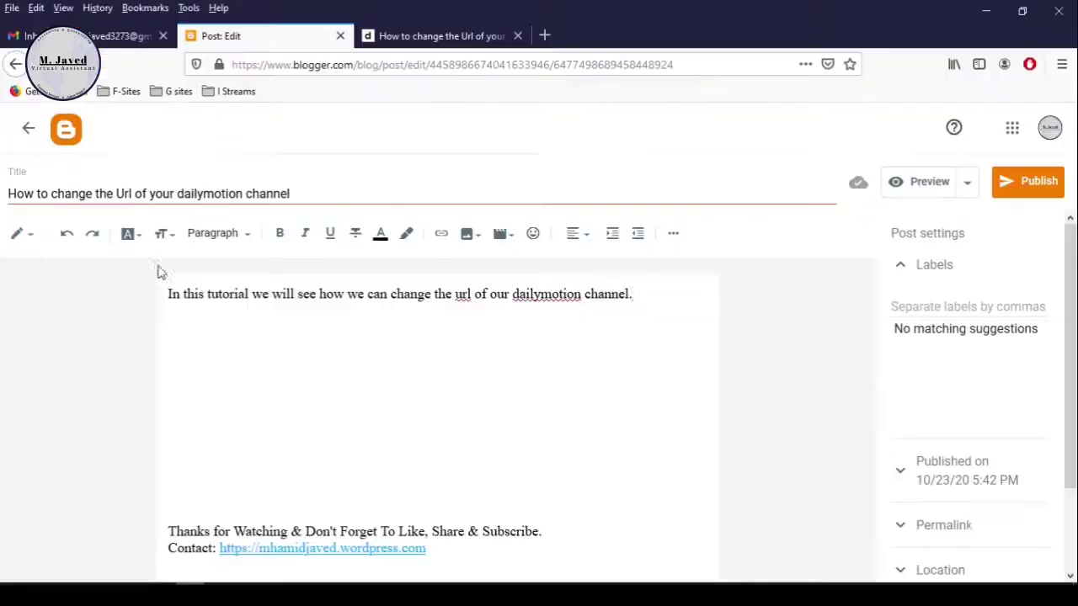
Paste the embed code after the first </p> in HTML view, then return to Compose view
click(23, 234)
click(59, 204)
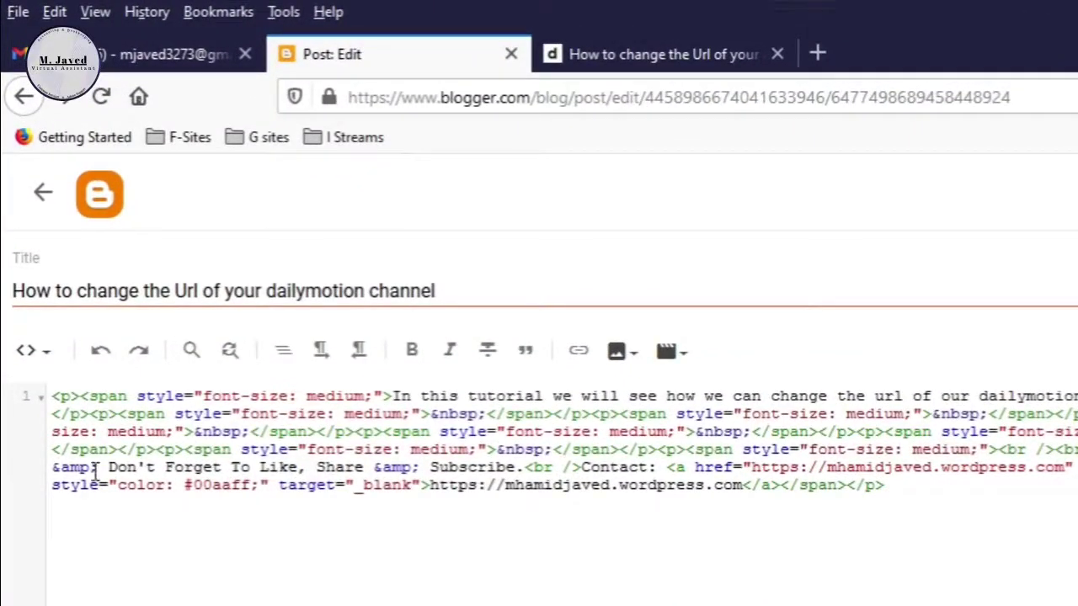
click(90, 421)
key(ctrl+v)
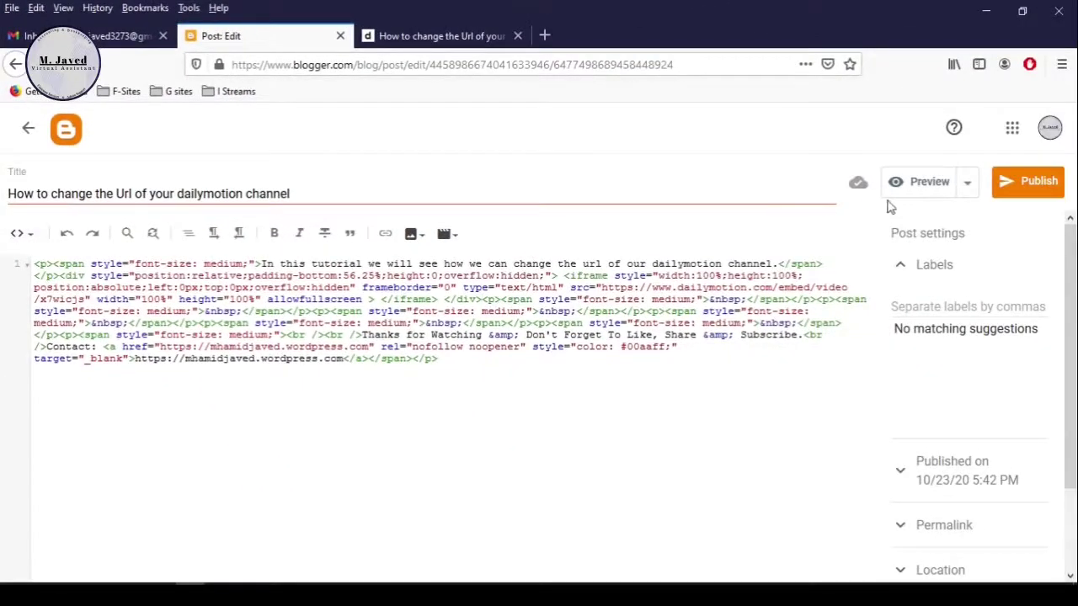
click(25, 233)
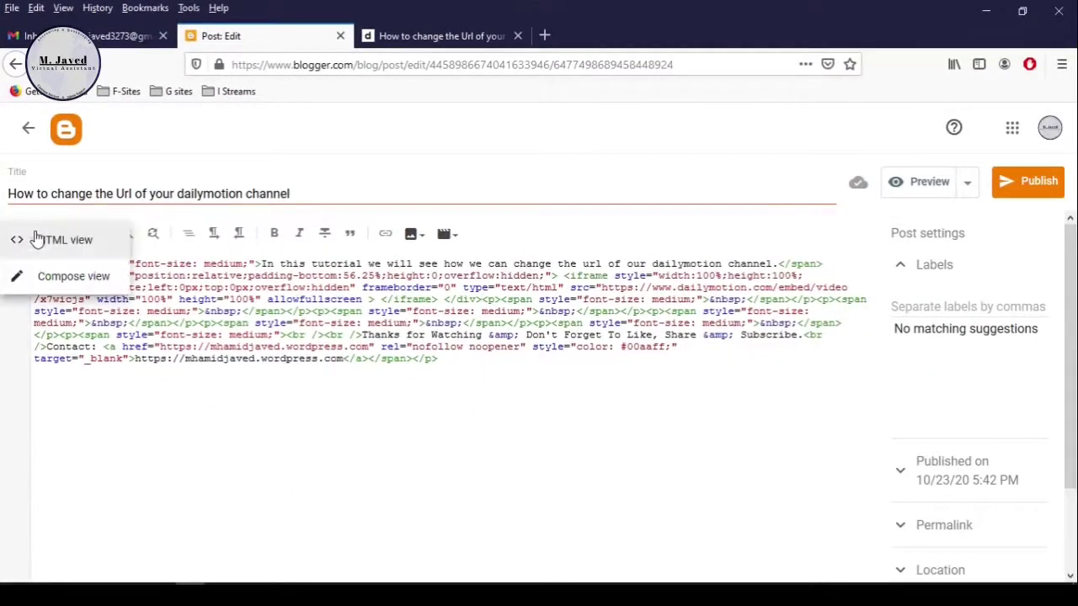
click(57, 278)
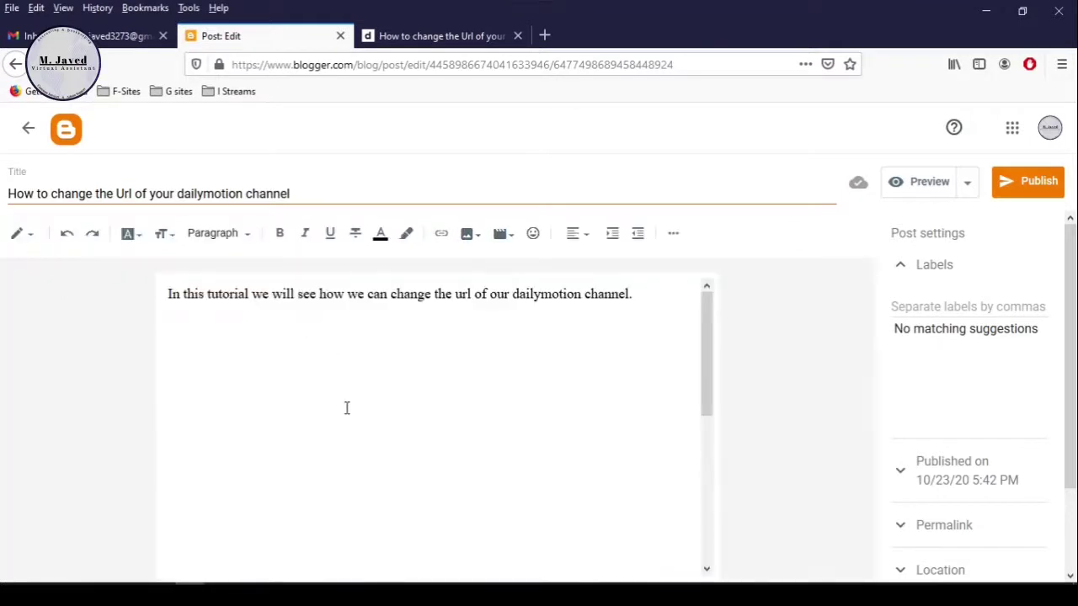
scroll(353, 407, down, 5)
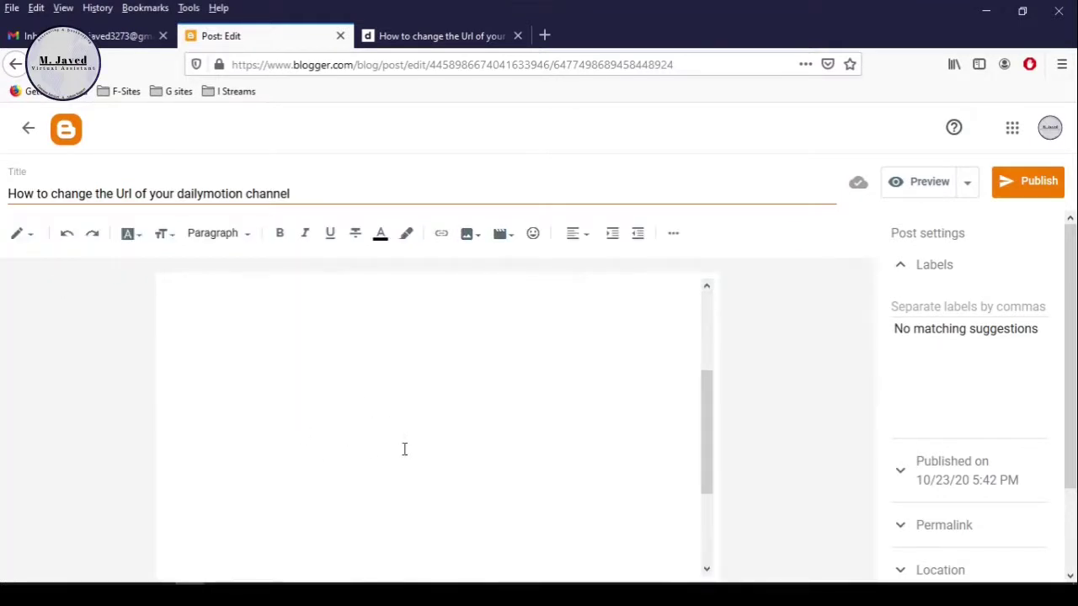
scroll(403, 445, down, 3)
scroll(409, 405, up, 8)
text(In this tutorial we will see how we can change the url of our dailymotion channel.)
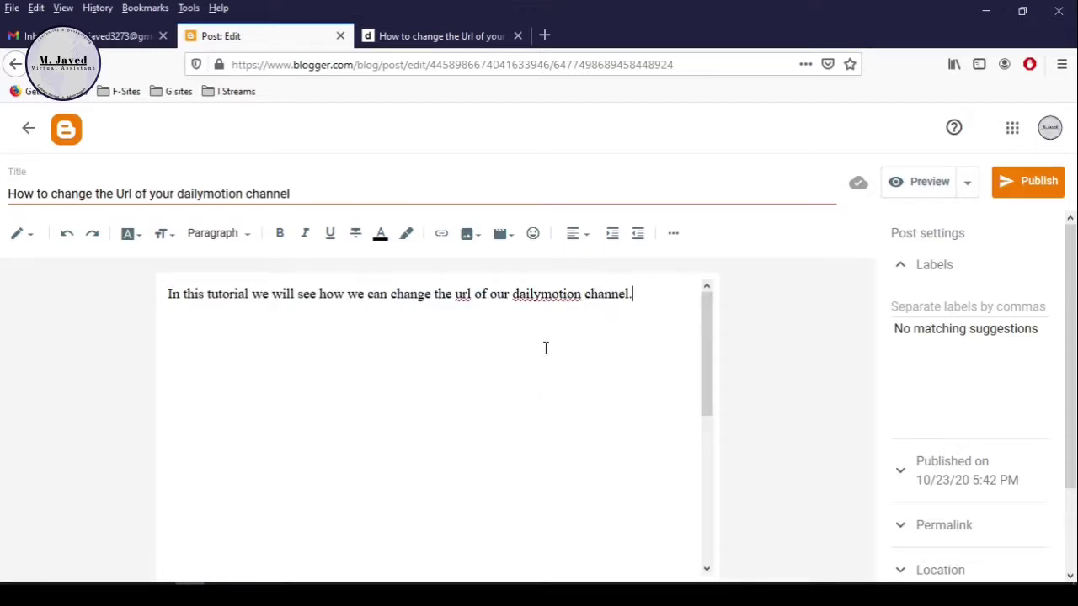
Upload the 'Change the Url of Your Dailymotion Channel' thumbnail below the intro sentence
key(Return)
click(471, 236)
click(505, 271)
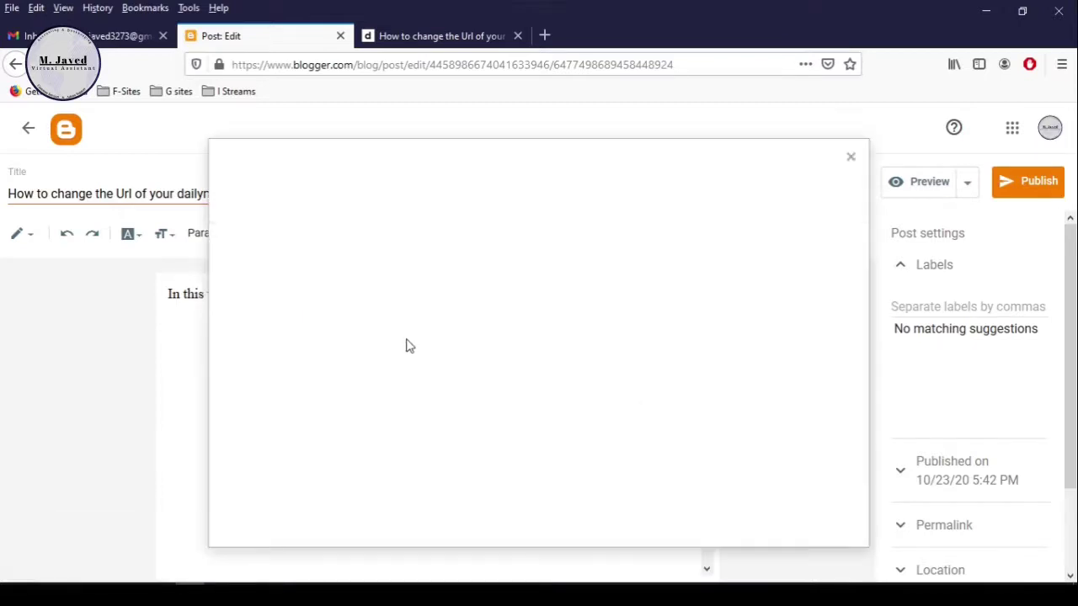
click(258, 244)
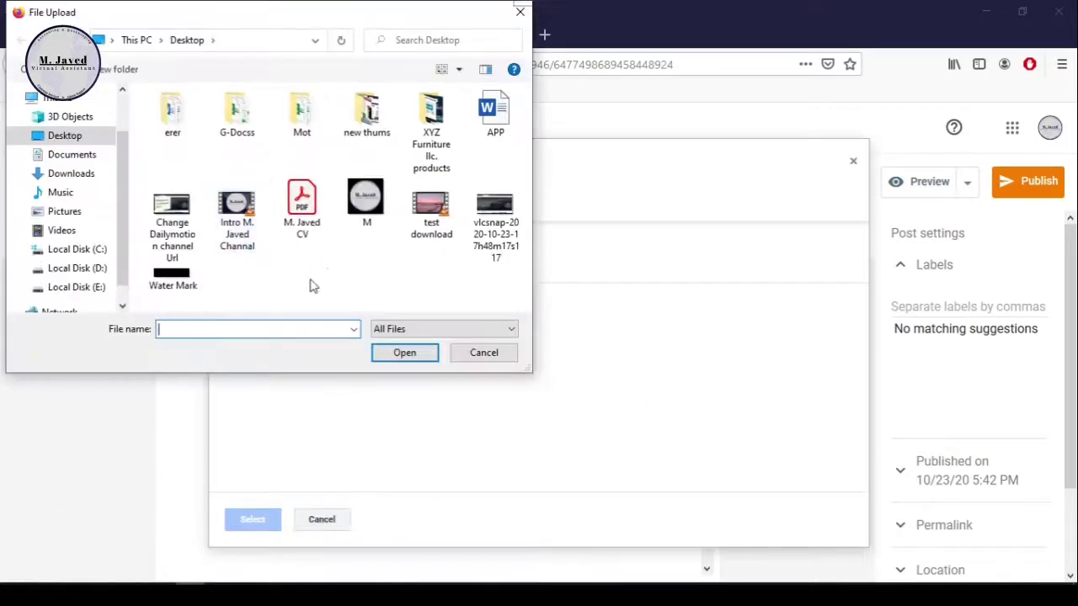
click(172, 221)
click(397, 354)
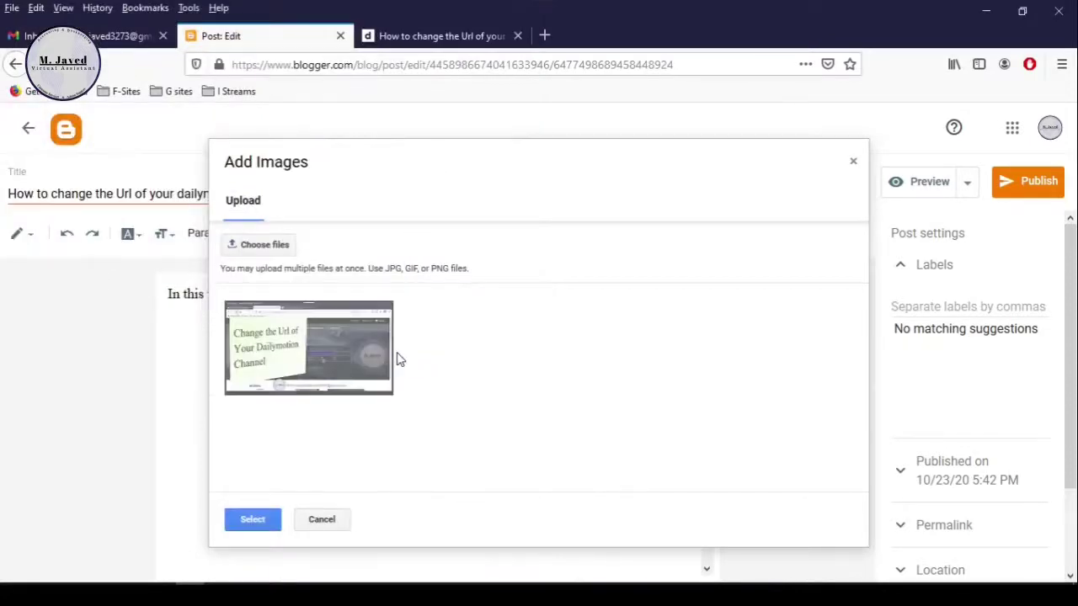
click(253, 519)
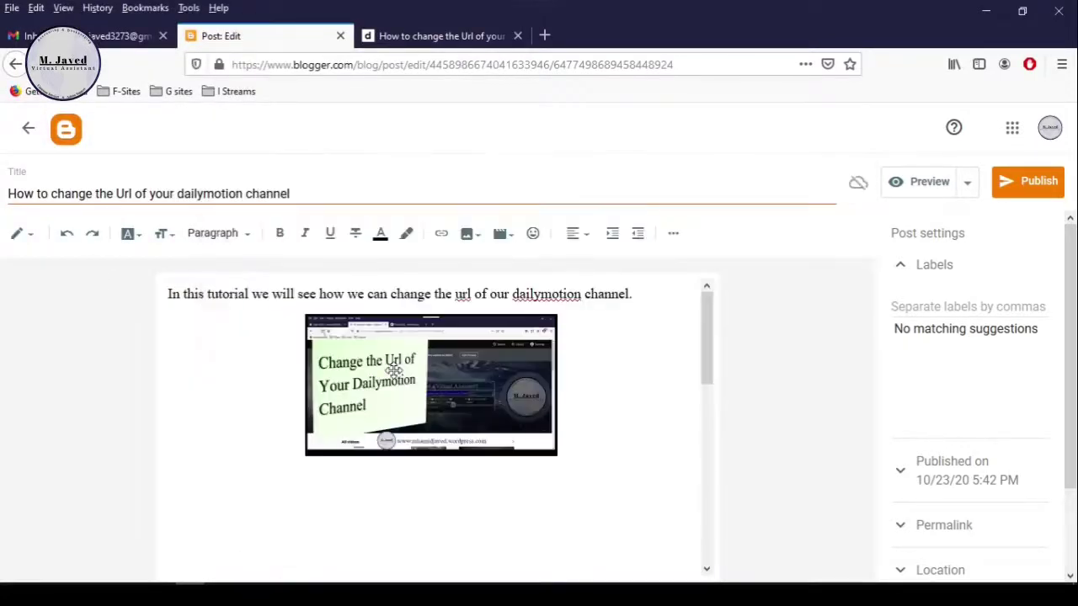
Enlarge the thumbnail by dragging its corner handle, then click below it
click(394, 371)
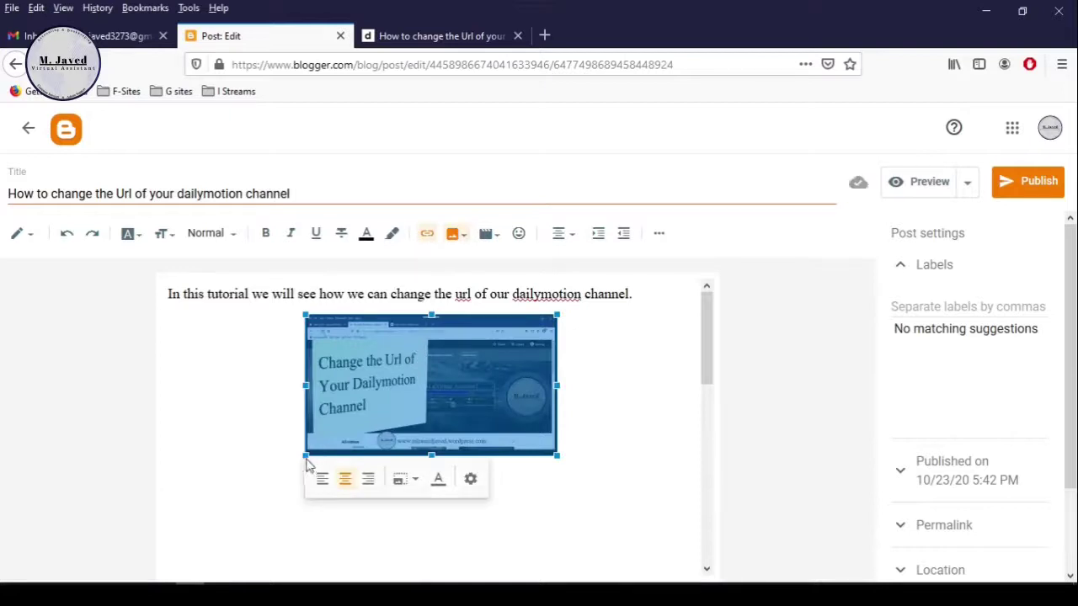
drag(308, 465, 575, 497)
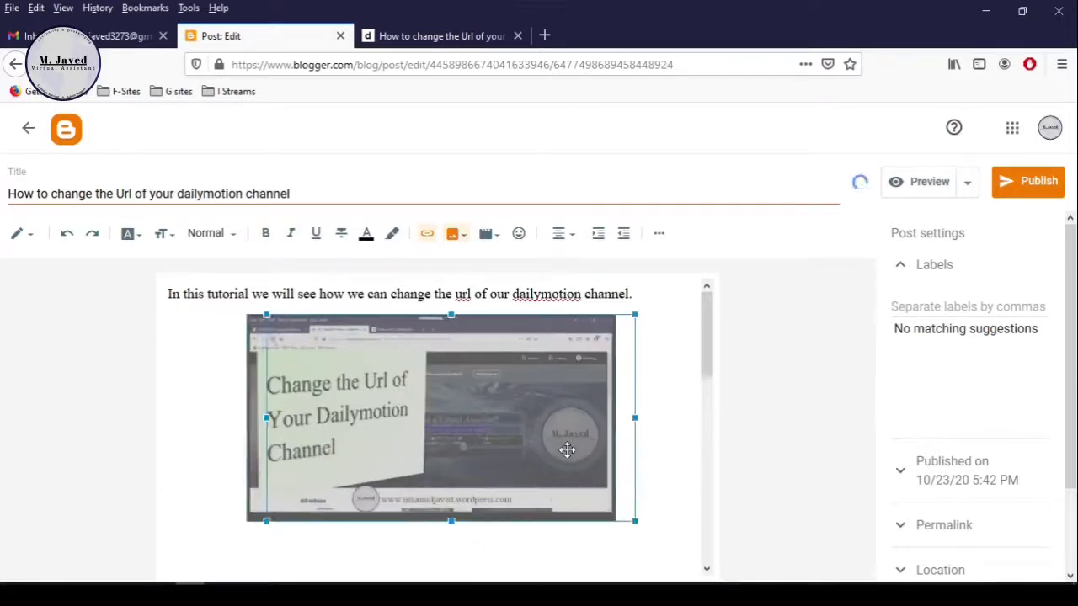
scroll(568, 450, down, 2)
click(528, 390)
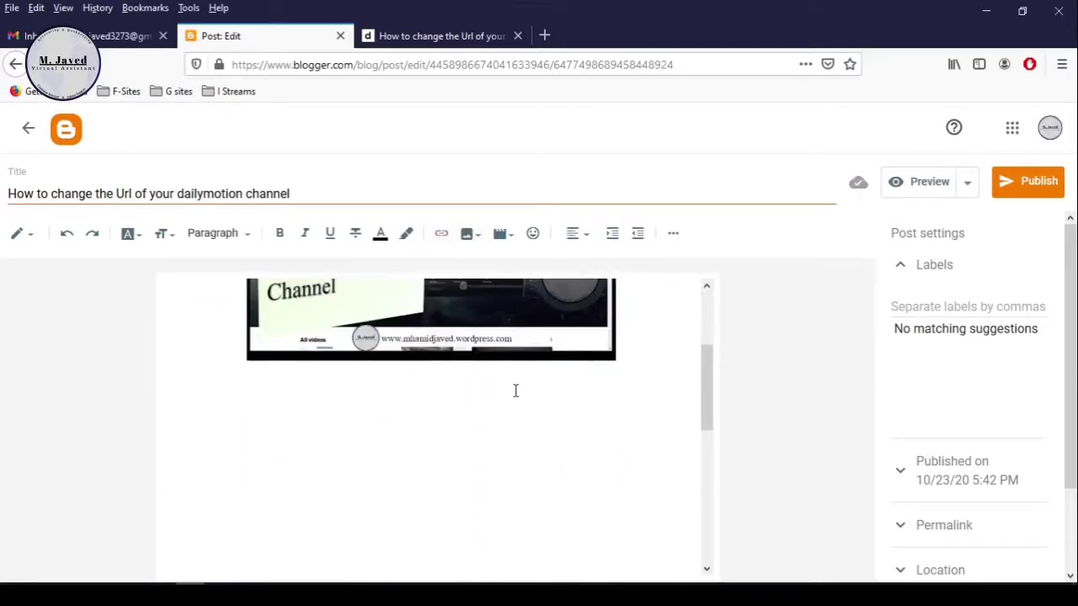
Add a blank line below the thumbnail and place the caret above the Thanks footer
key(Return)
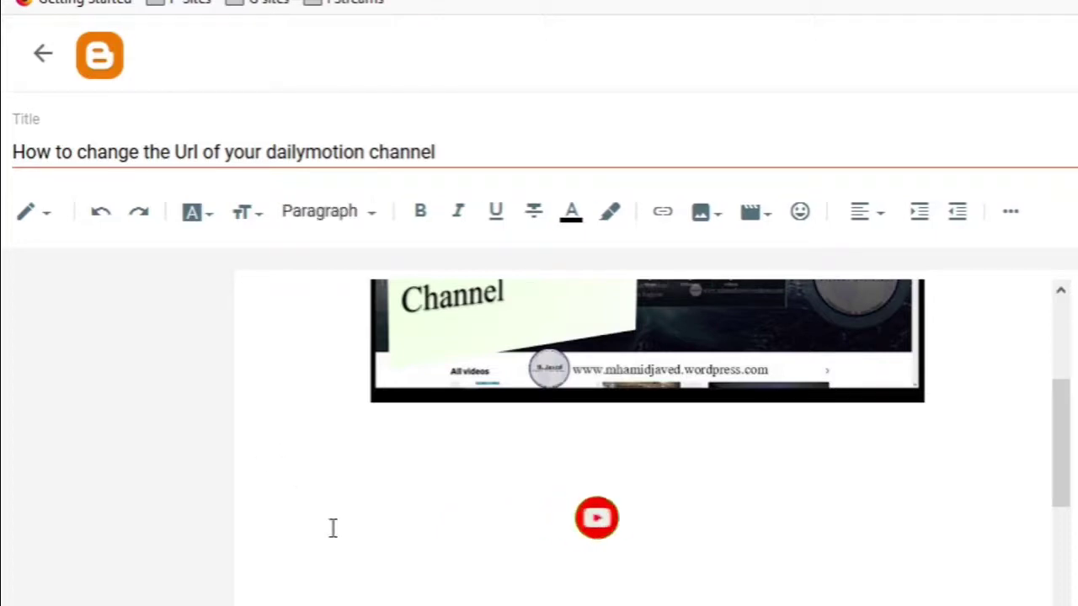
scroll(286, 454, down, 5)
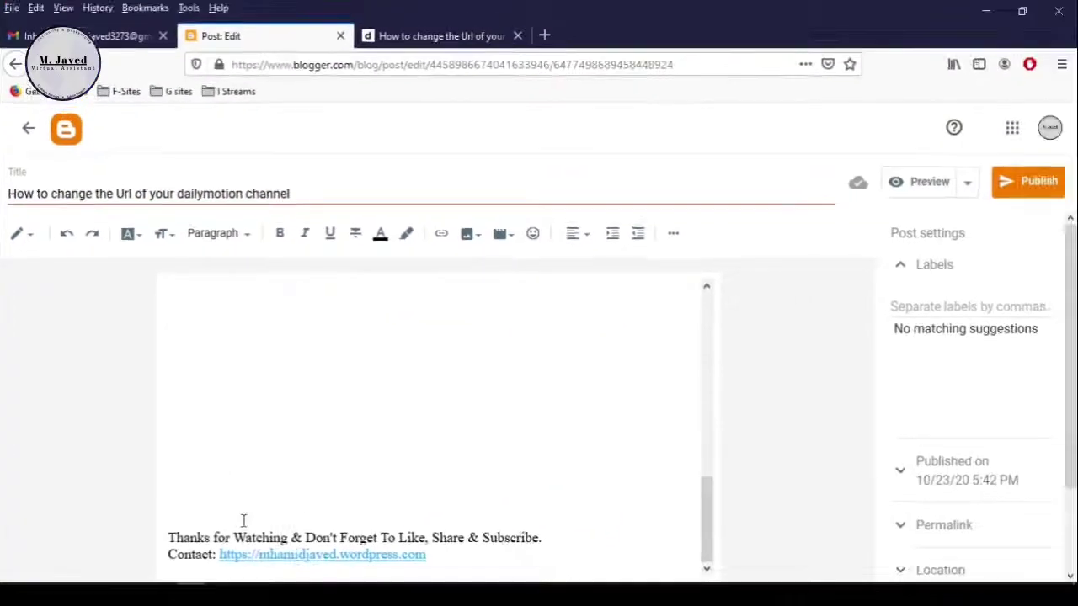
key(Up)
key(Up)
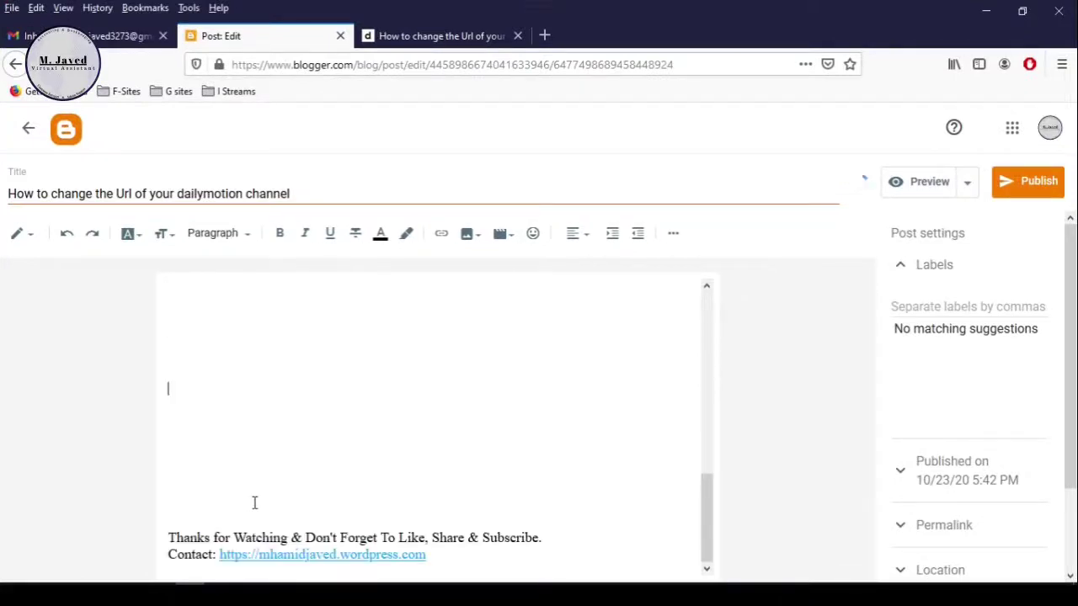
click(204, 517)
scroll(287, 475, up, 5)
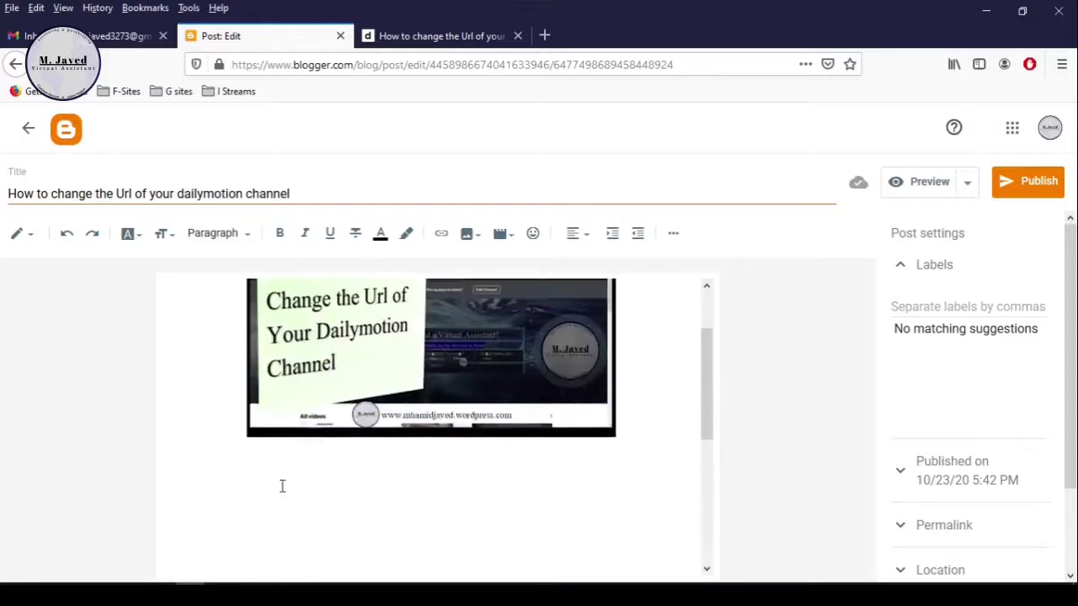
scroll(421, 463, up, 1)
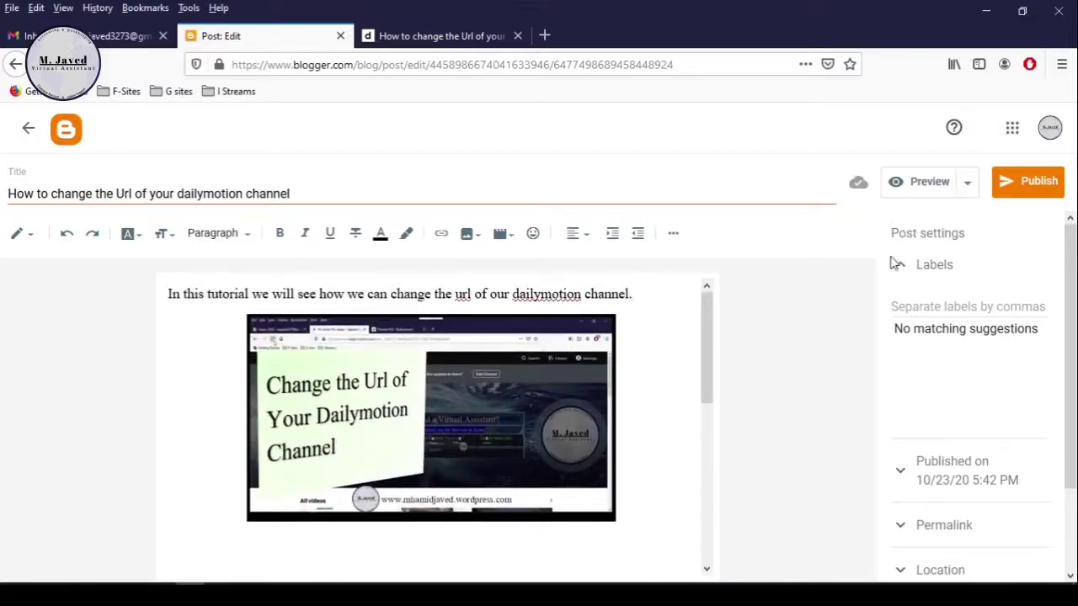
Preview the post and scroll through its intro, thumbnail, video and thanks lines
click(923, 183)
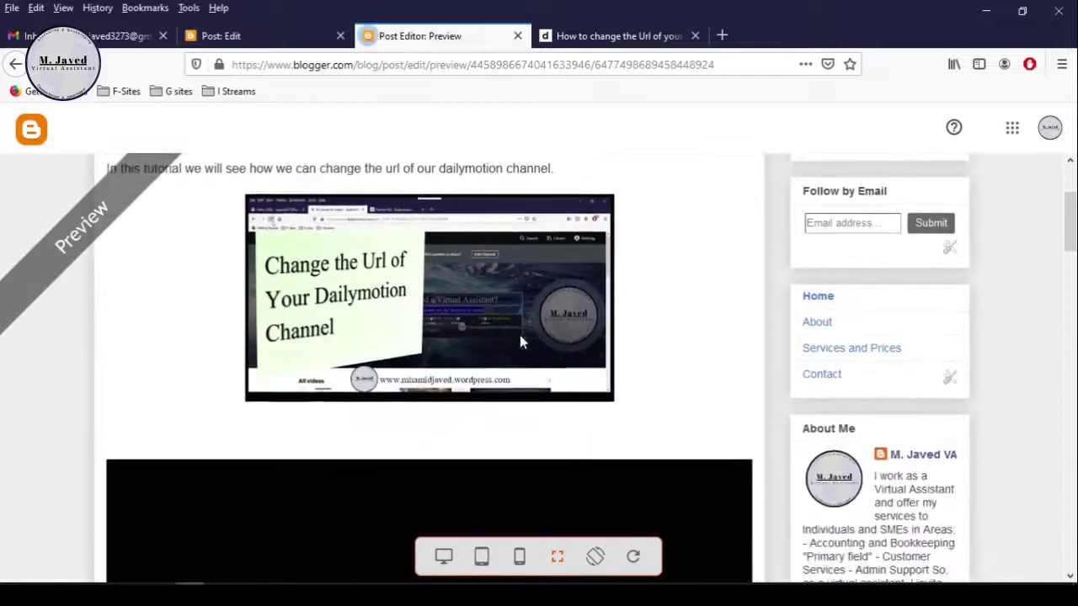
scroll(519, 337, down, 3)
scroll(524, 387, down, 3)
scroll(522, 388, down, 3)
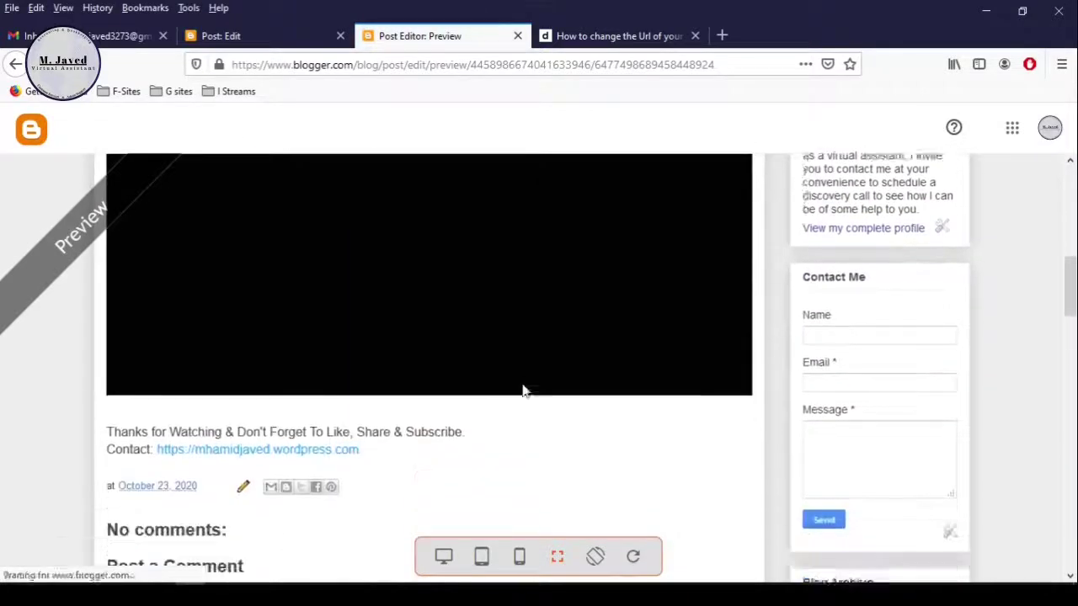
scroll(436, 395, up, 5)
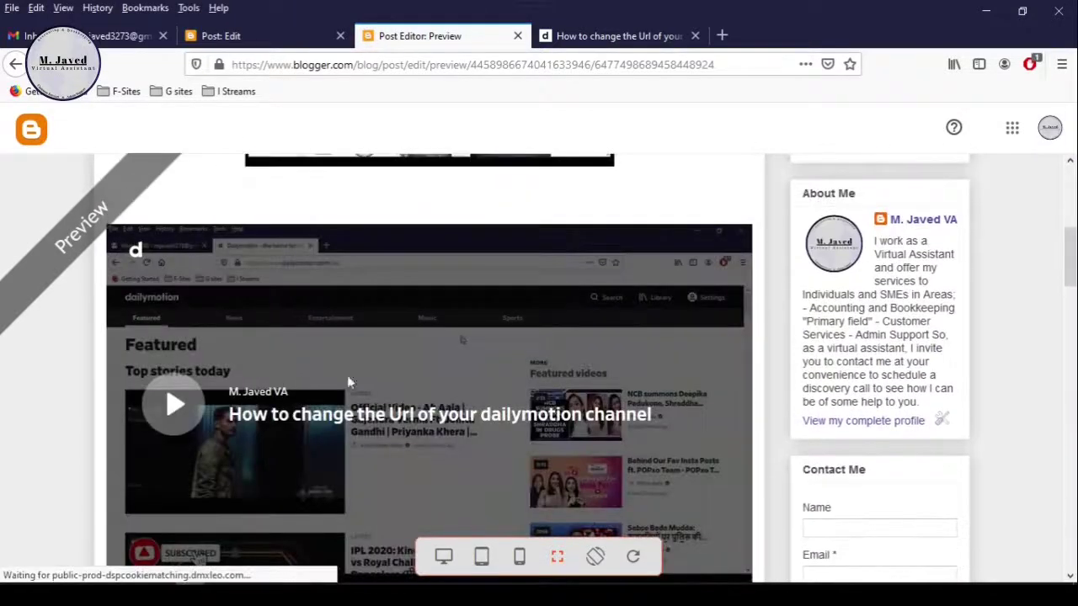
scroll(476, 386, down, 2)
scroll(505, 385, down, 4)
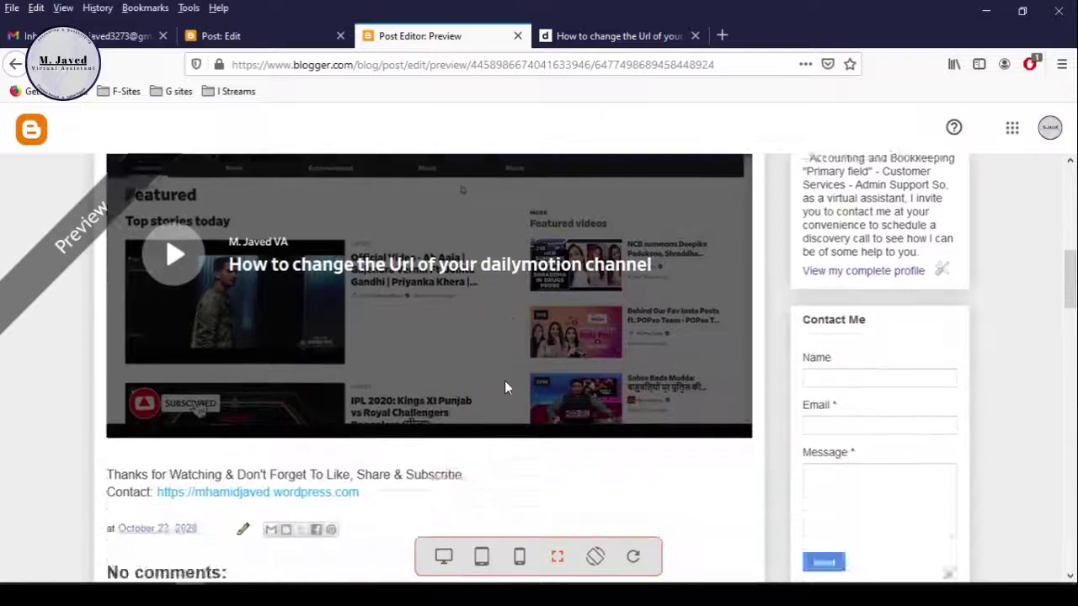
scroll(506, 383, up, 5)
scroll(504, 380, up, 3)
scroll(480, 386, up, 4)
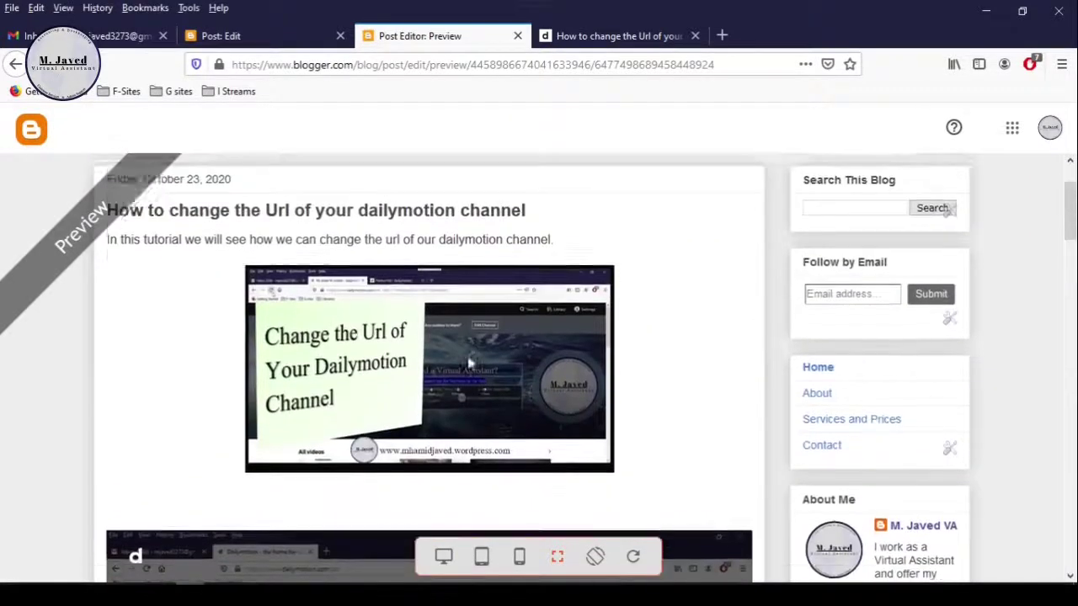
scroll(459, 390, up, 2)
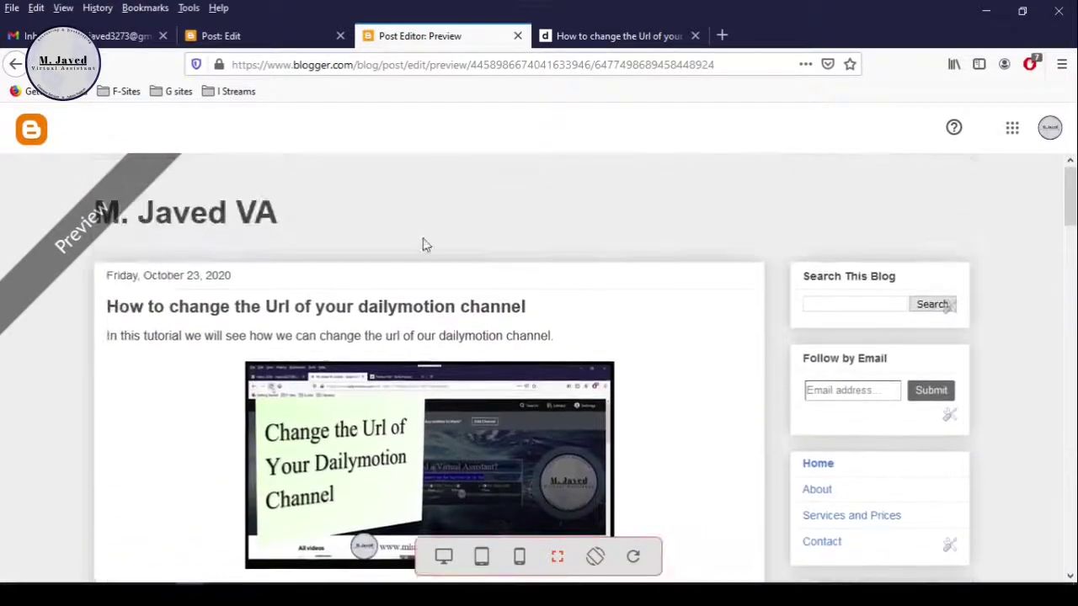
Close the preview, visit the Labels field, then publish the post and confirm
click(517, 37)
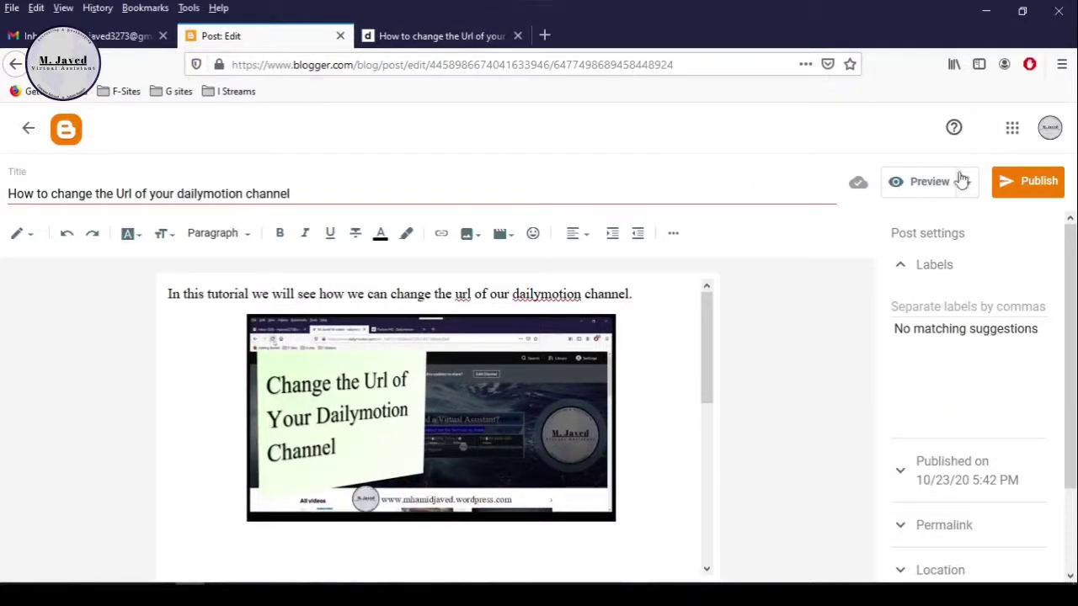
click(1027, 190)
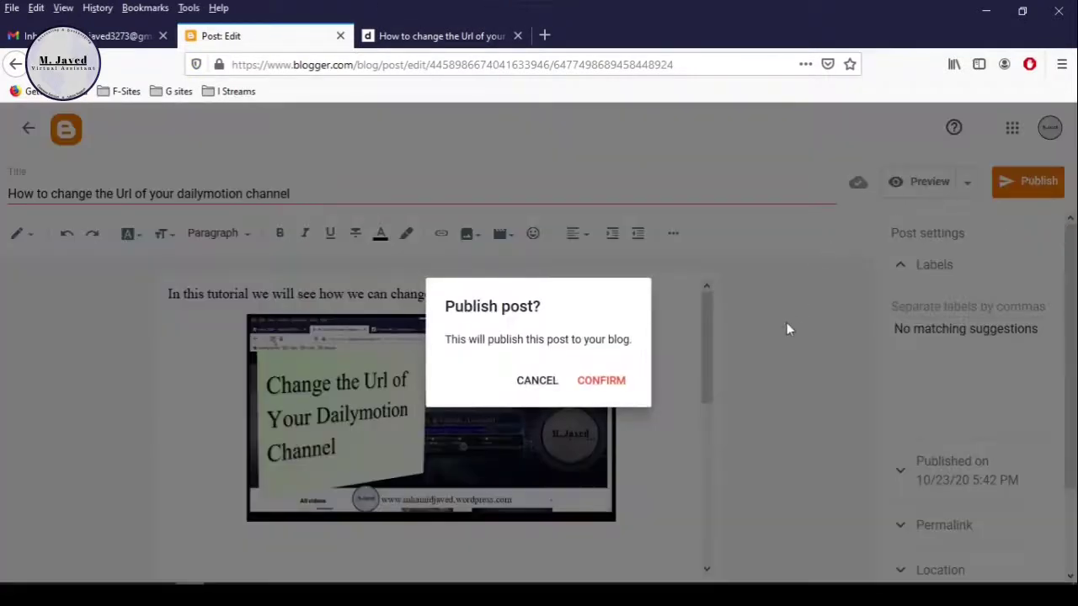
click(545, 384)
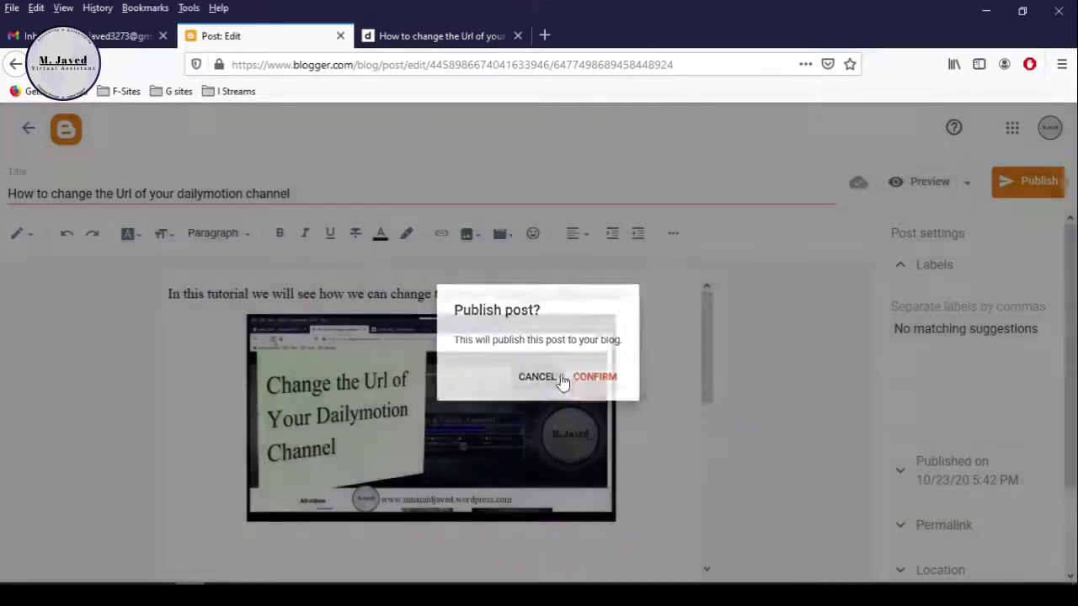
click(919, 303)
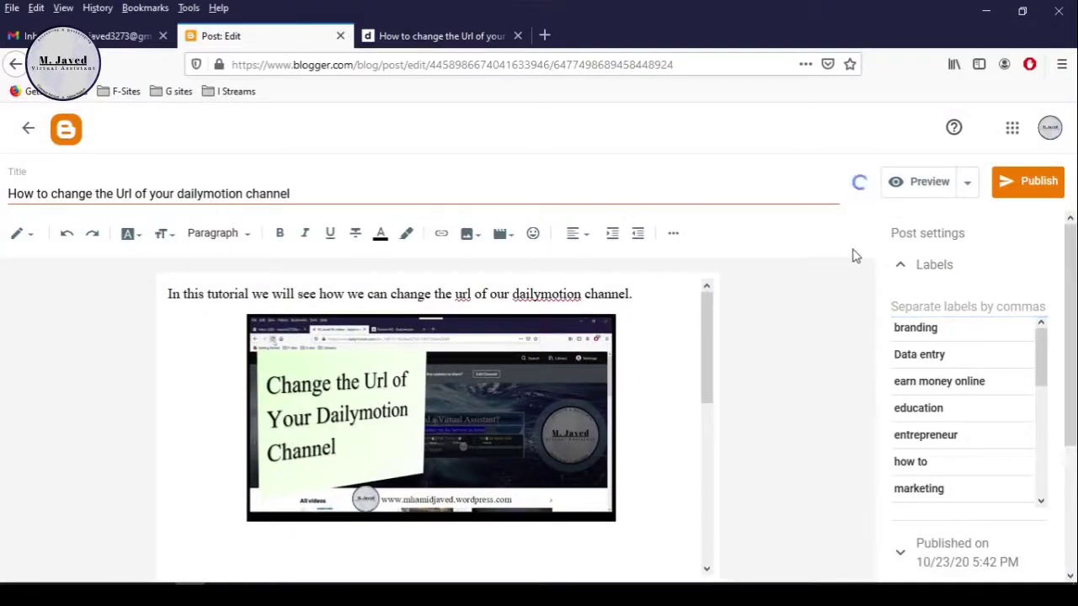
click(1059, 186)
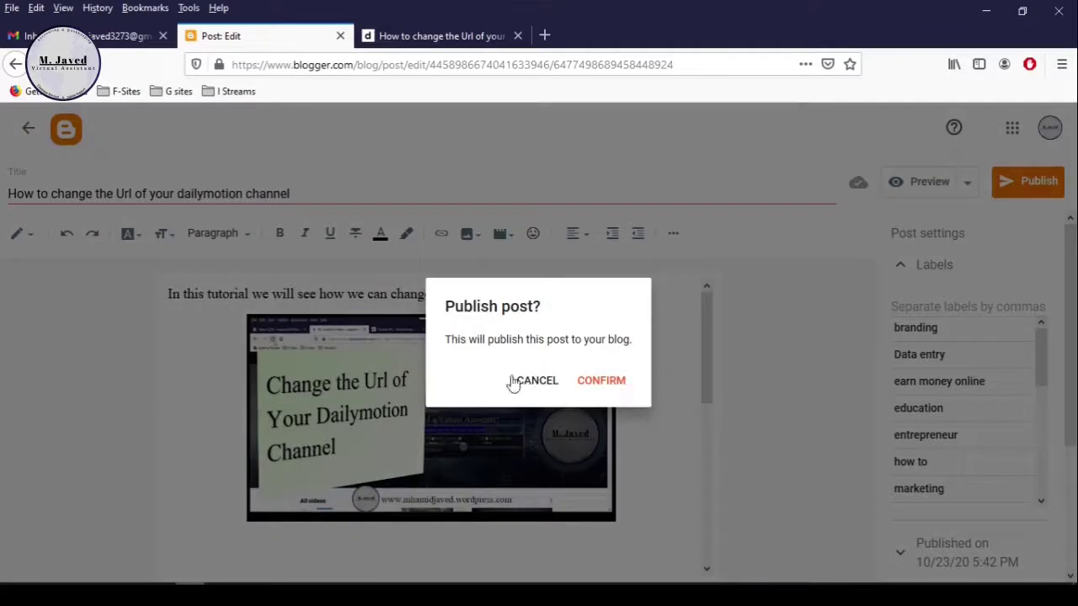
click(603, 383)
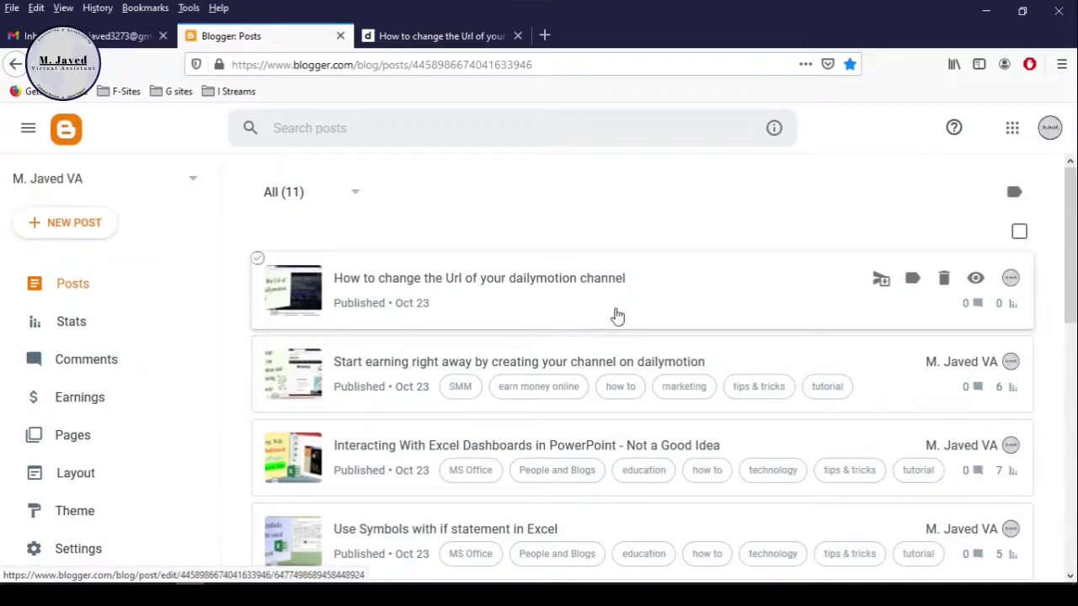
mouse_move(640, 289)
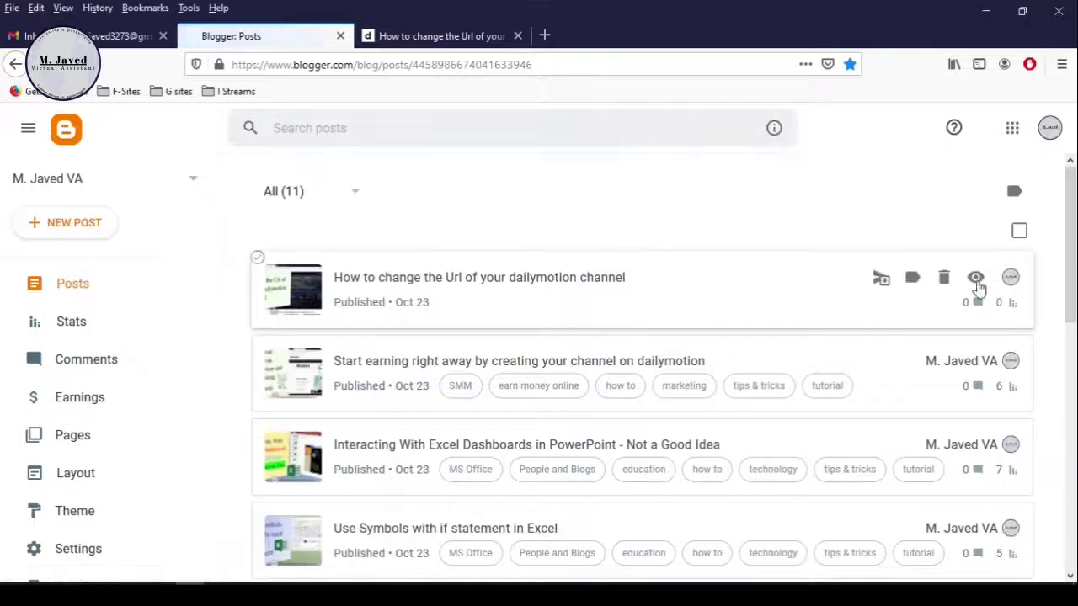
View the live post and scroll through its title, thumbnail, embedded video and closing lines
click(976, 280)
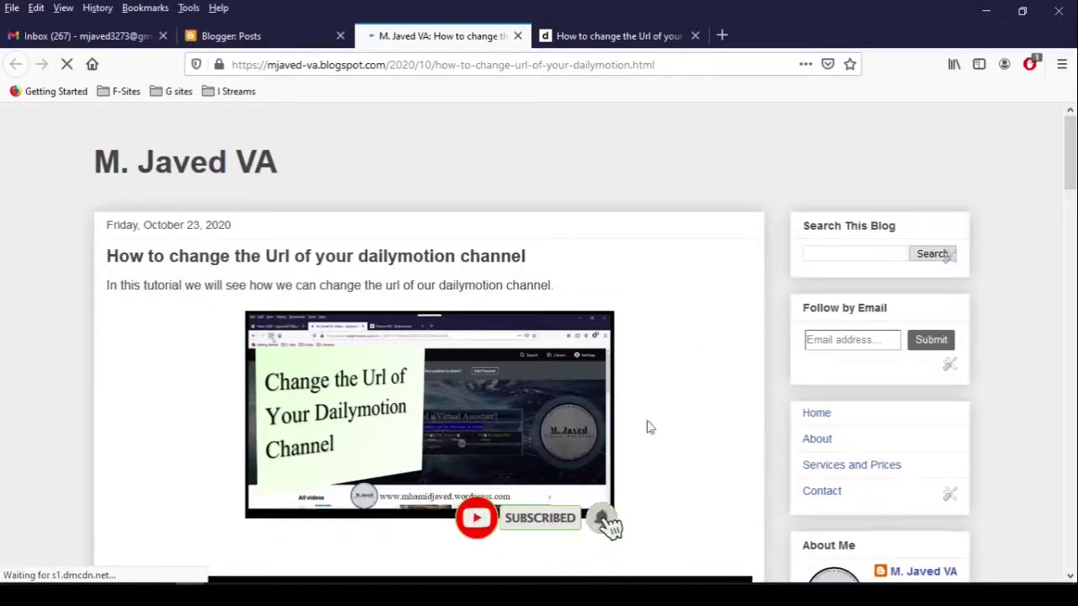
scroll(444, 365, down, 4)
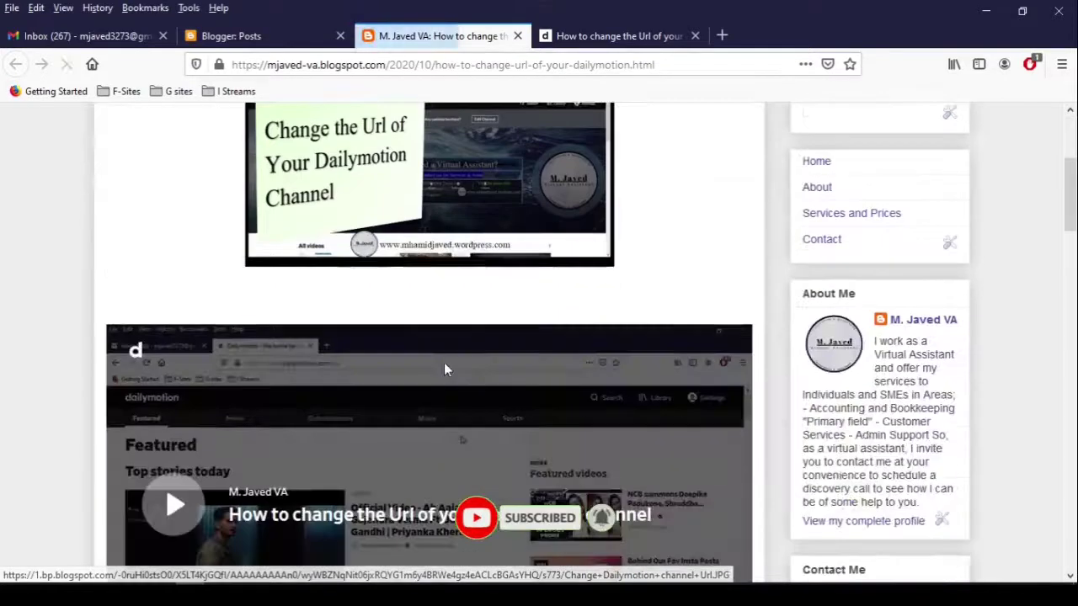
scroll(445, 364, up, 2)
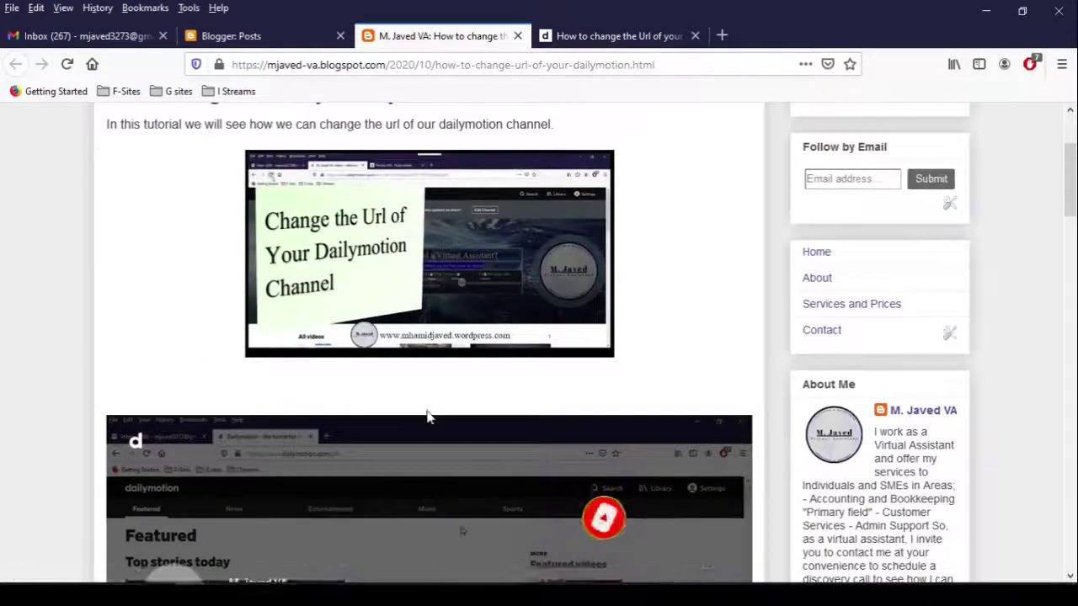
scroll(446, 253, down, 3)
scroll(421, 337, down, 2)
scroll(346, 323, down, 2)
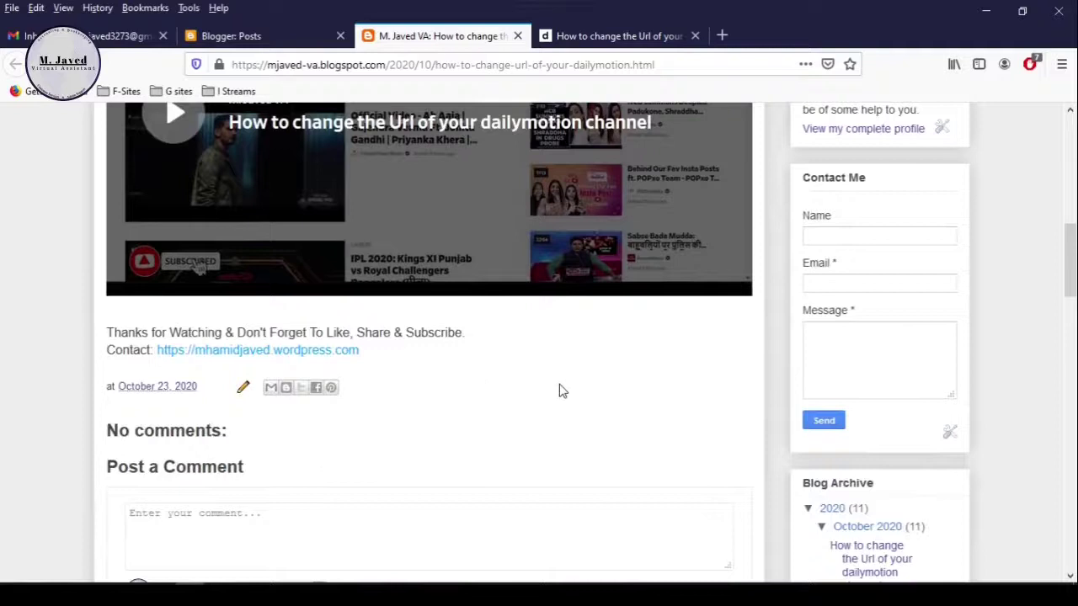
scroll(561, 388, up, 3)
scroll(560, 384, up, 2)
scroll(559, 384, up, 1)
scroll(520, 190, up, 1)
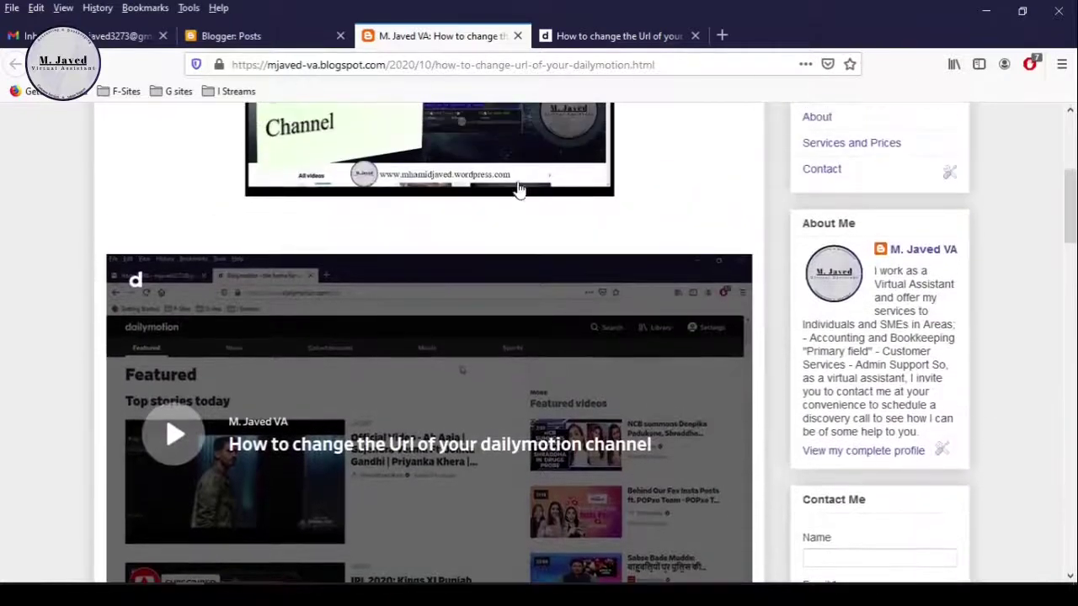
scroll(592, 474, down, 1)
scroll(594, 488, down, 2)
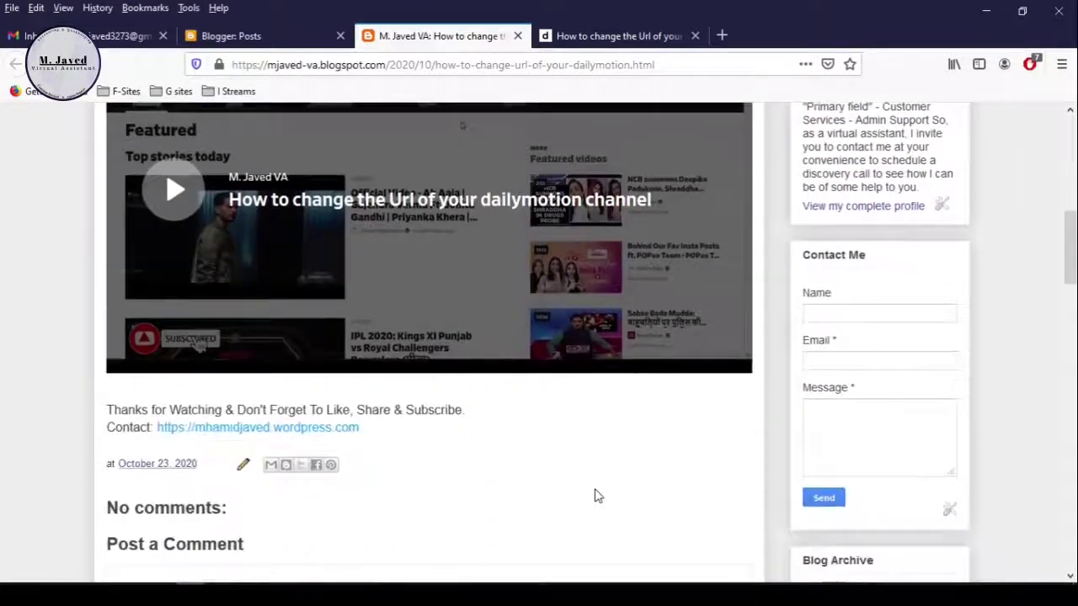
scroll(595, 489, down, 2)
scroll(596, 489, down, 3)
scroll(594, 489, up, 2)
scroll(595, 489, up, 4)
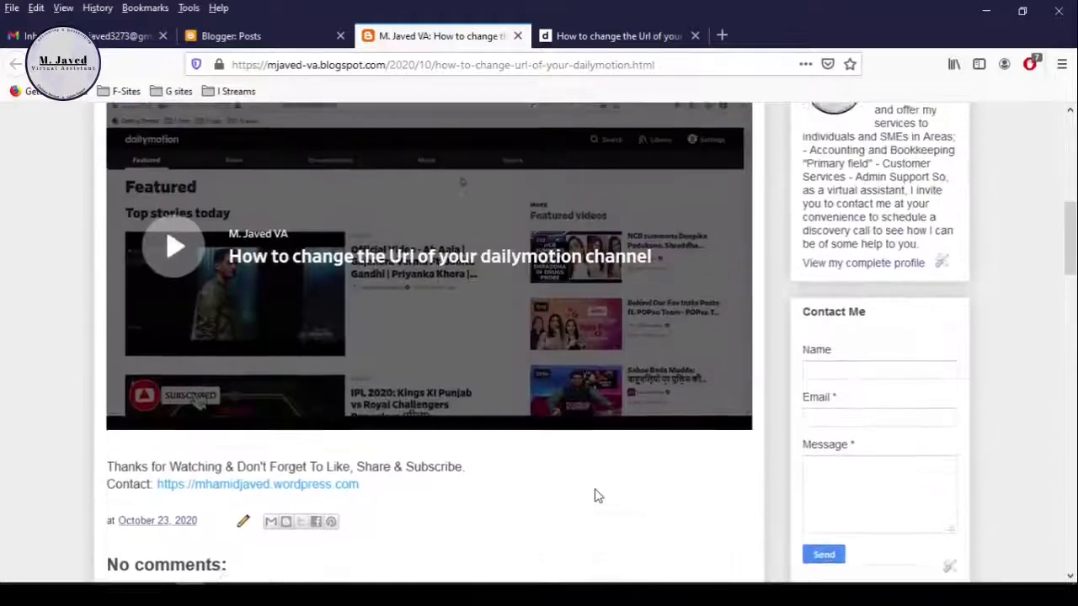
scroll(595, 493, up, 2)
scroll(595, 489, up, 1)
scroll(594, 489, up, 3)
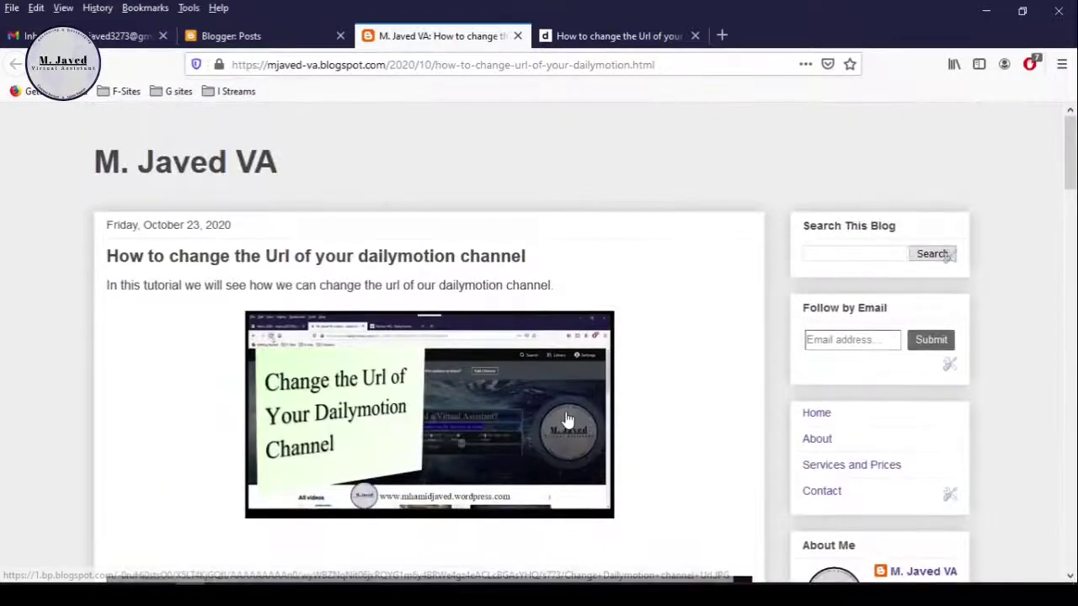